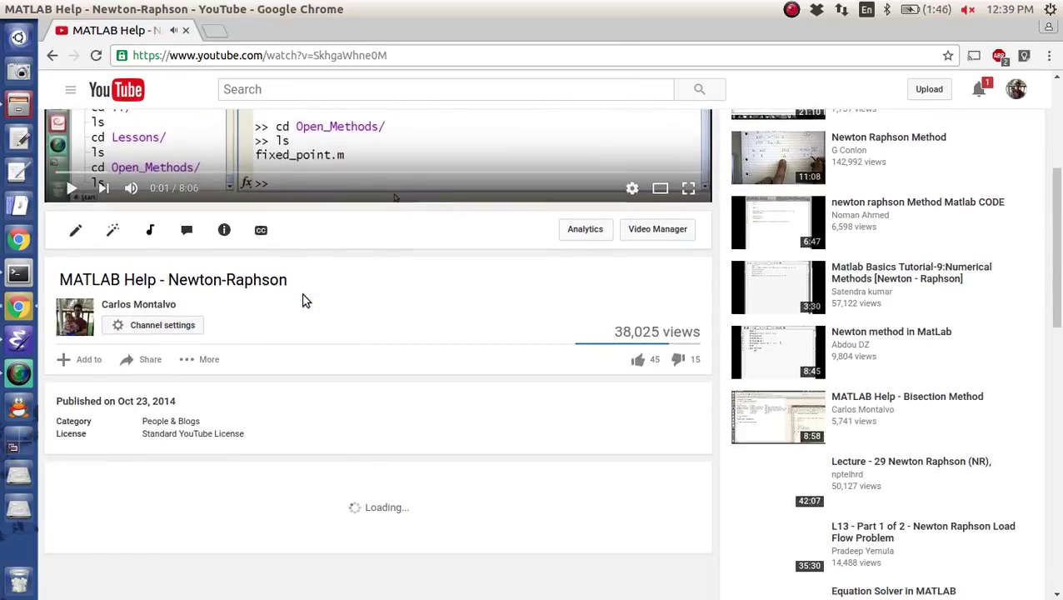
# - Search YouTube for "how to code in multiple languages"
pyautogui.moveTo(603, 332); pyautogui.dragTo(704, 331)
pyautogui.scroll(5, 479, 313)
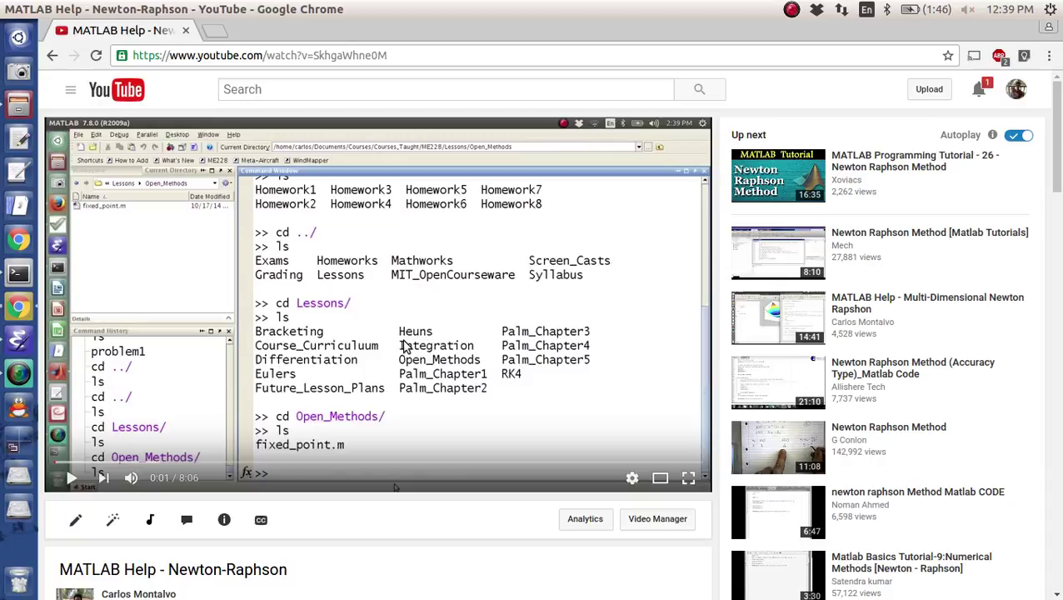
pyautogui.click(324, 93)
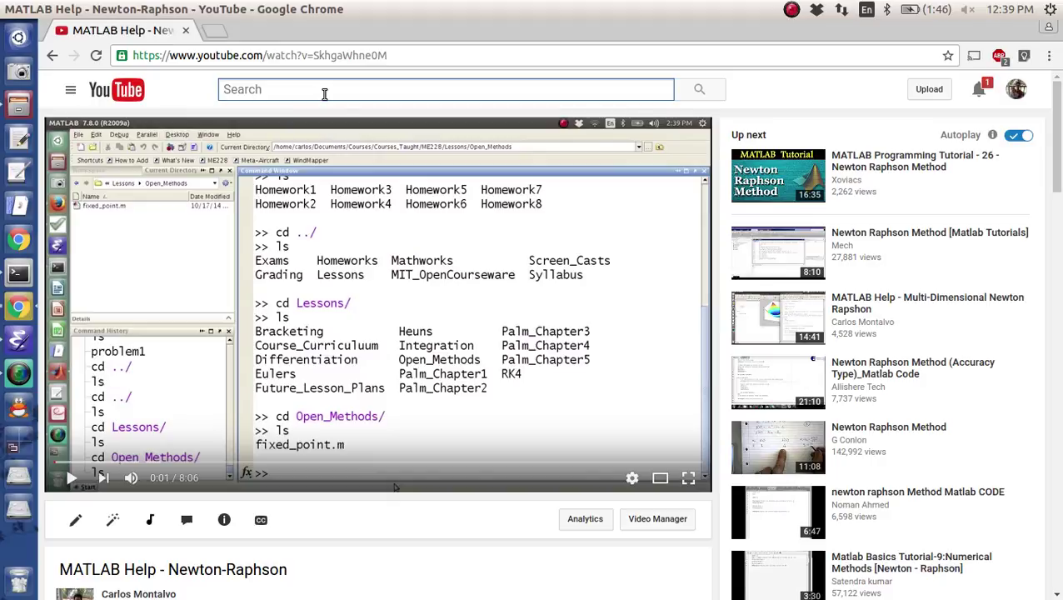
pyautogui.write('differe')
pyautogui.press('BackSpace')
pyautogui.press('BackSpace')
pyautogui.press('BackSpace')
pyautogui.press('BackSpace')
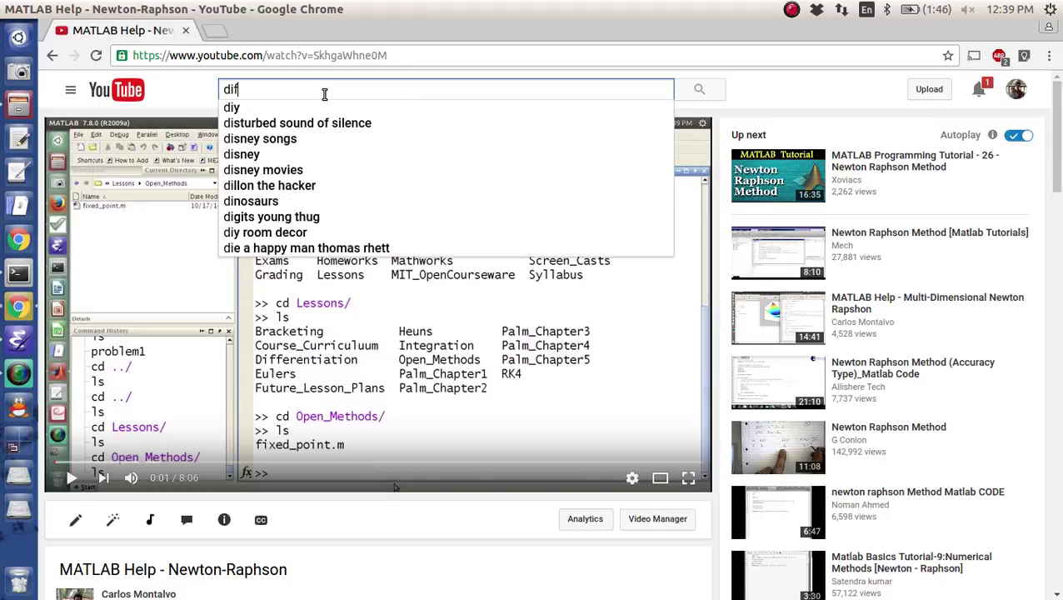
pyautogui.press('BackSpace')
pyautogui.press('BackSpace')
pyautogui.press('BackSpace')
pyautogui.write('how to code i')
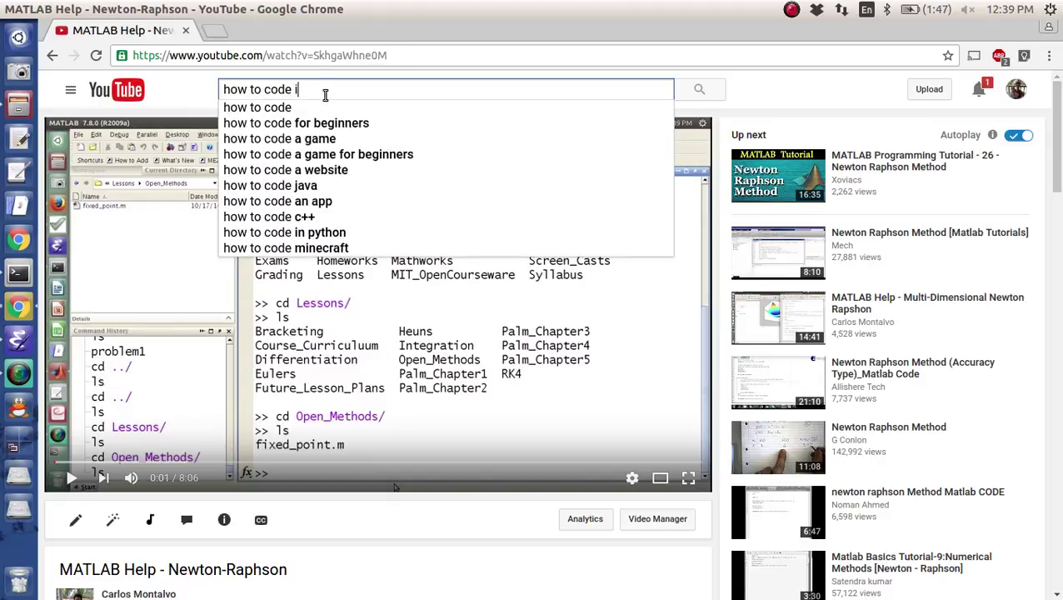
pyautogui.write('n multiple c')
pyautogui.press('BackSpace')
pyautogui.write('a')
pyautogui.write('languages')
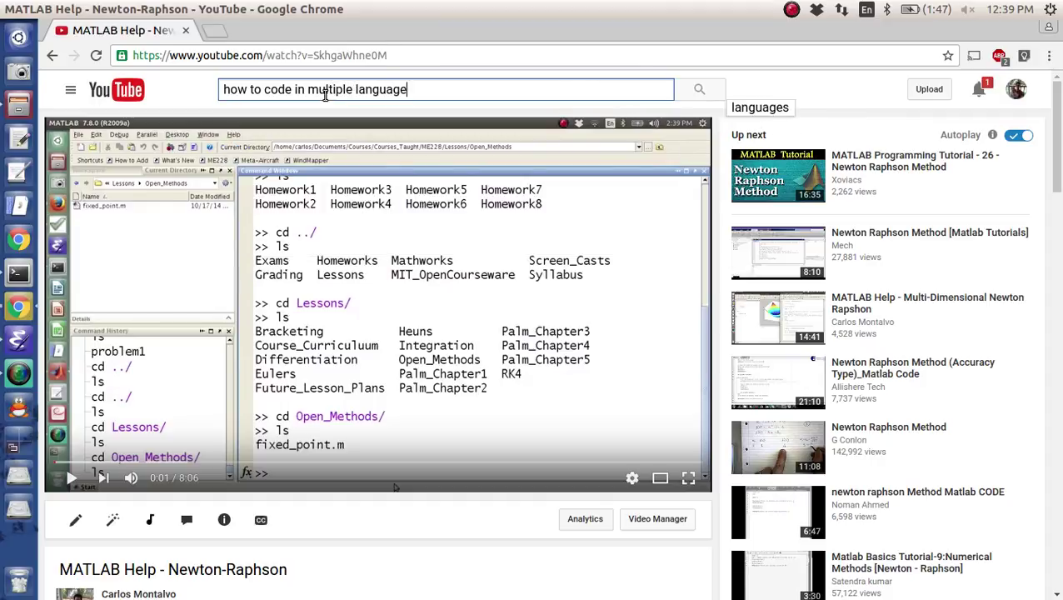
pyautogui.press('Return')
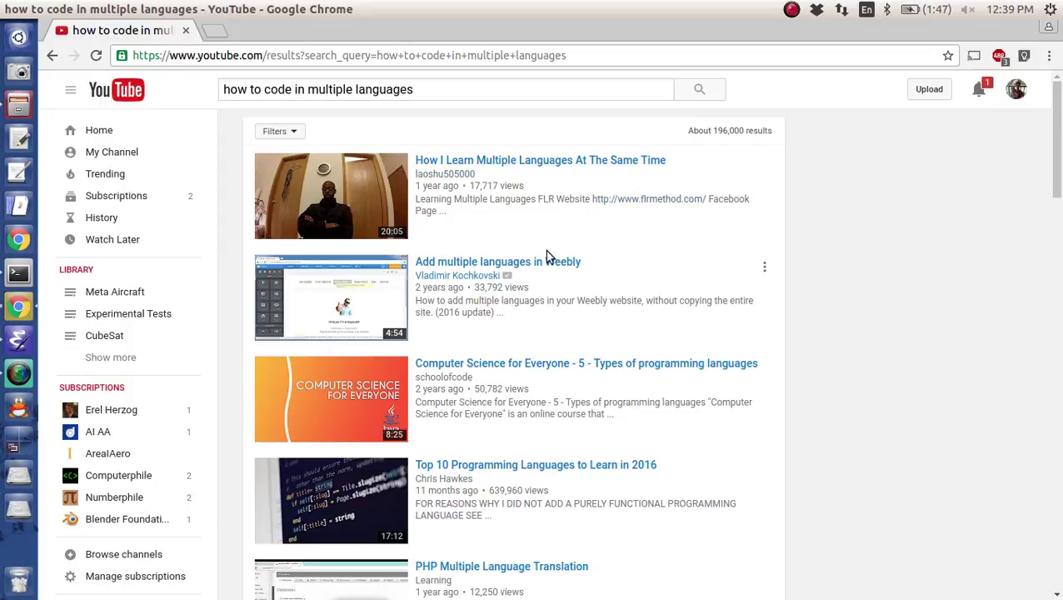
# - Look through the search results for videos that teach coding in several programming languages
pyautogui.scroll(-2, 548, 259)
pyautogui.scroll(-1, 434, 383)
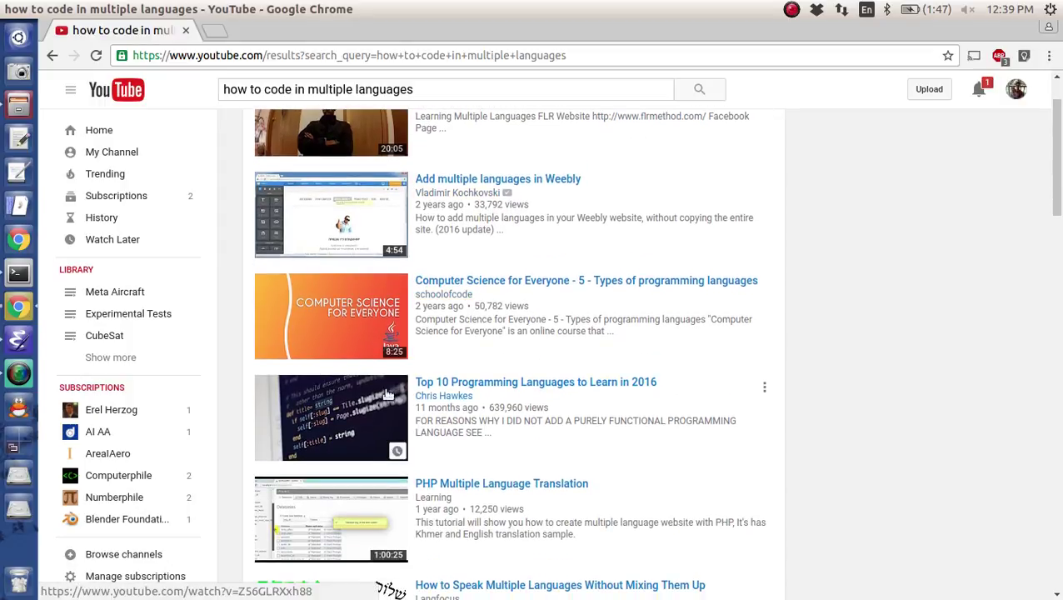
pyautogui.scroll(-2, 492, 388)
pyautogui.tripleClick(480, 376)
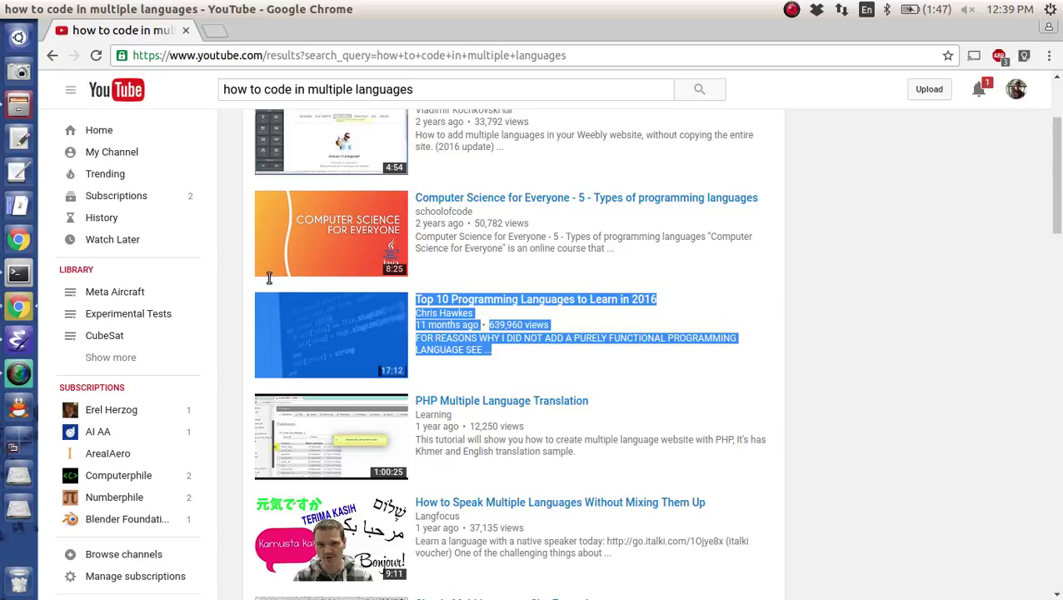
pyautogui.click(518, 378)
pyautogui.scroll(-2, 518, 375)
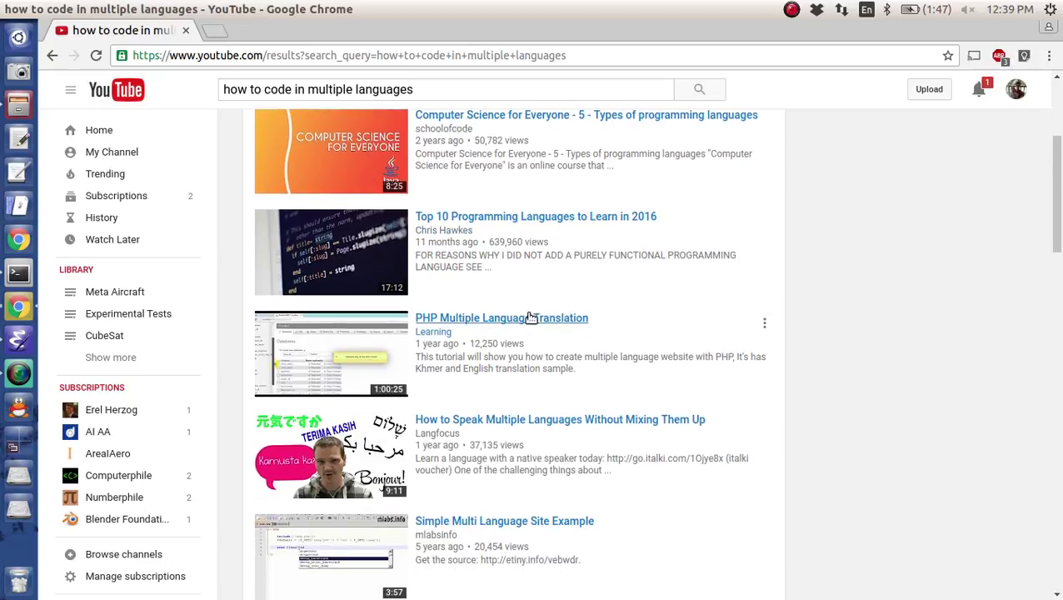
pyautogui.scroll(1, 575, 296)
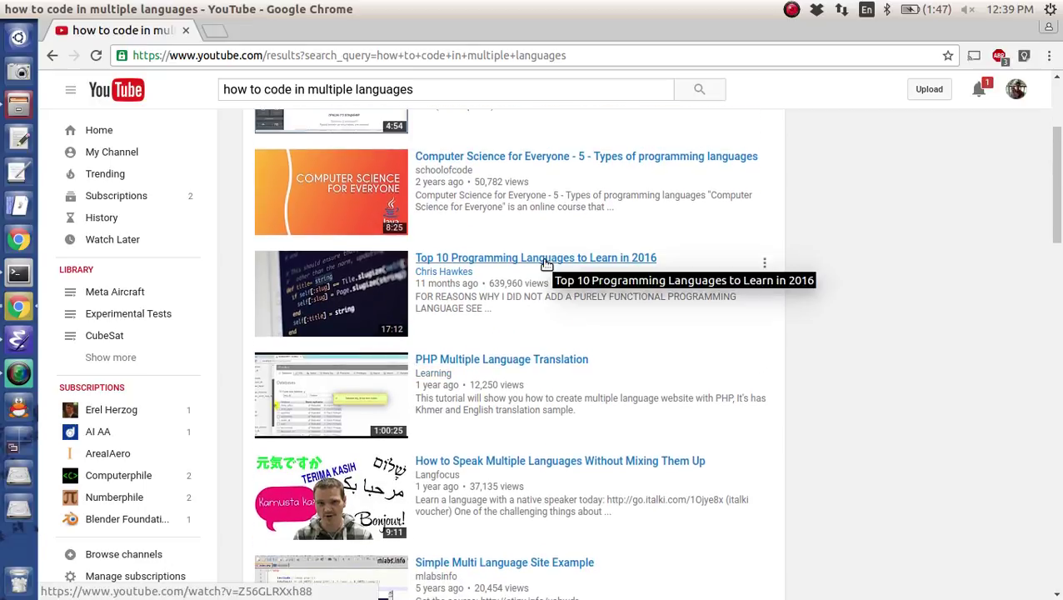
pyautogui.scroll(5, 545, 265)
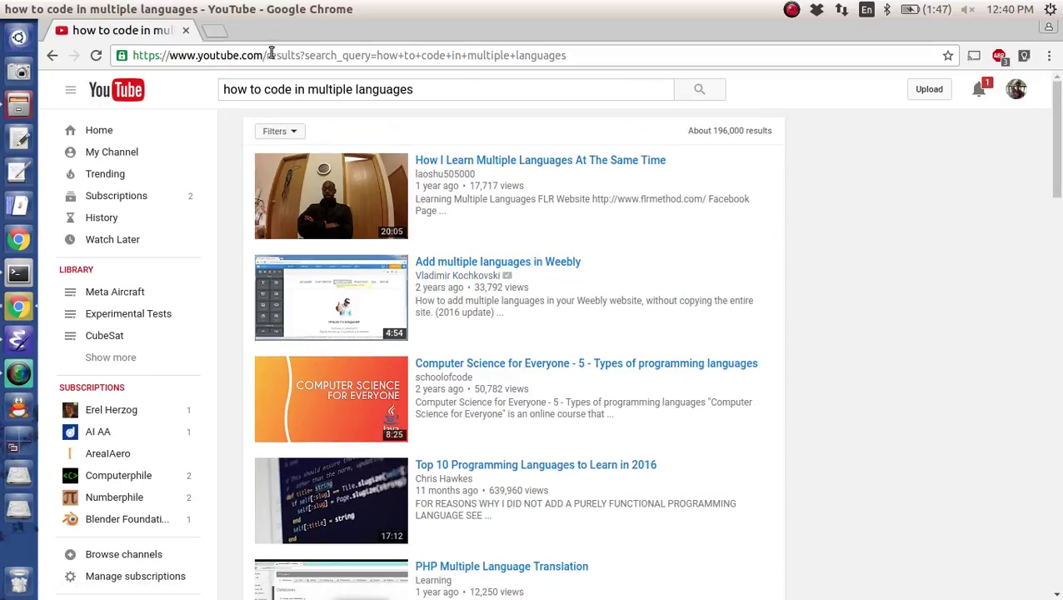
# - Search YouTube for "how to code in python" instead
pyautogui.tripleClick(464, 92)
pyautogui.write('how to code in')
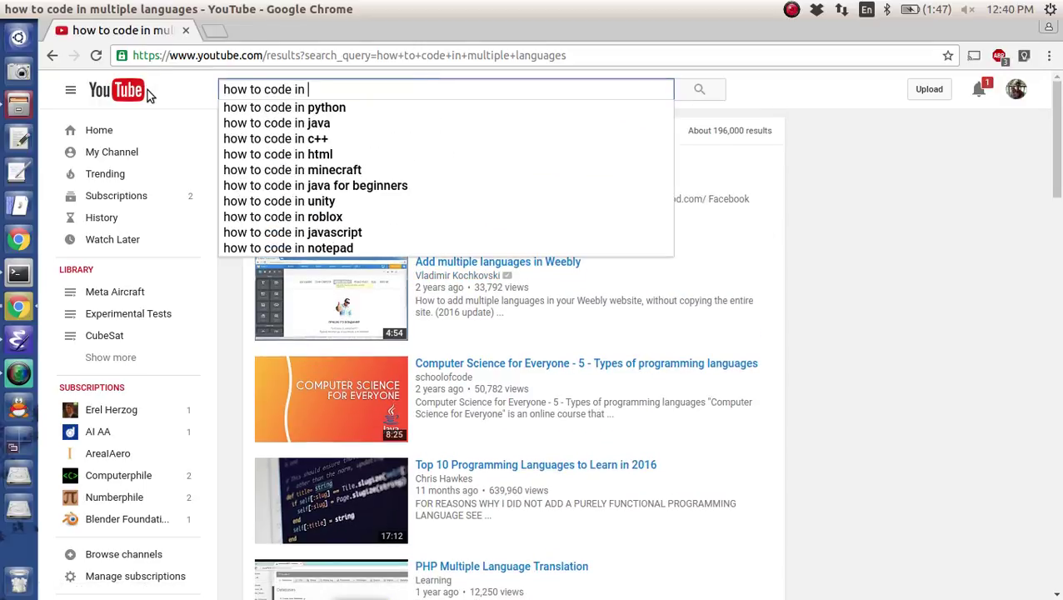
pyautogui.click(312, 108)
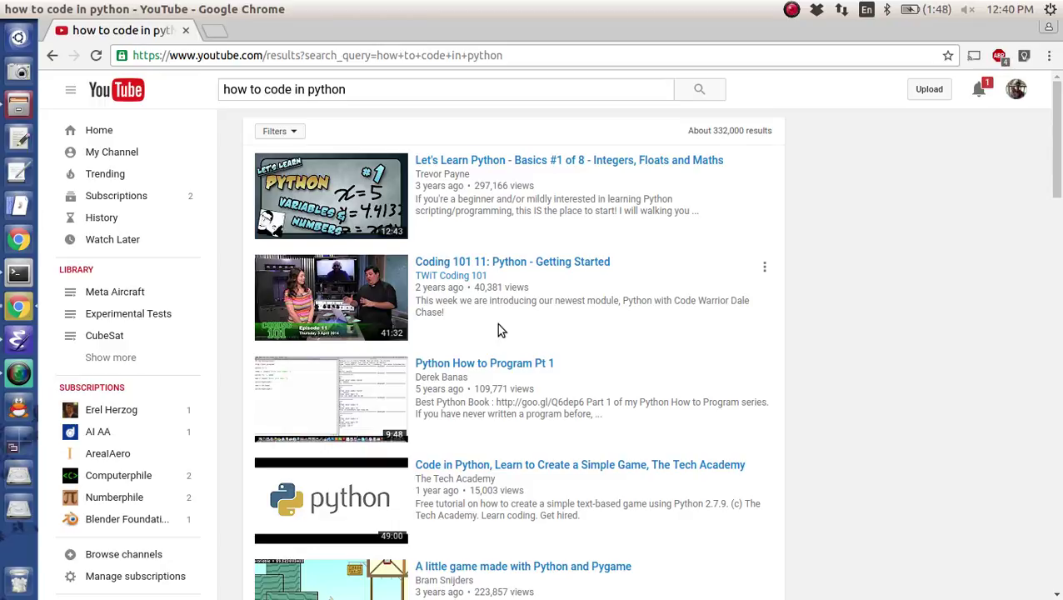
# - Close the YouTube page and switch to Emacs, maximizing its window with Notes.txt
pyautogui.click(187, 31)
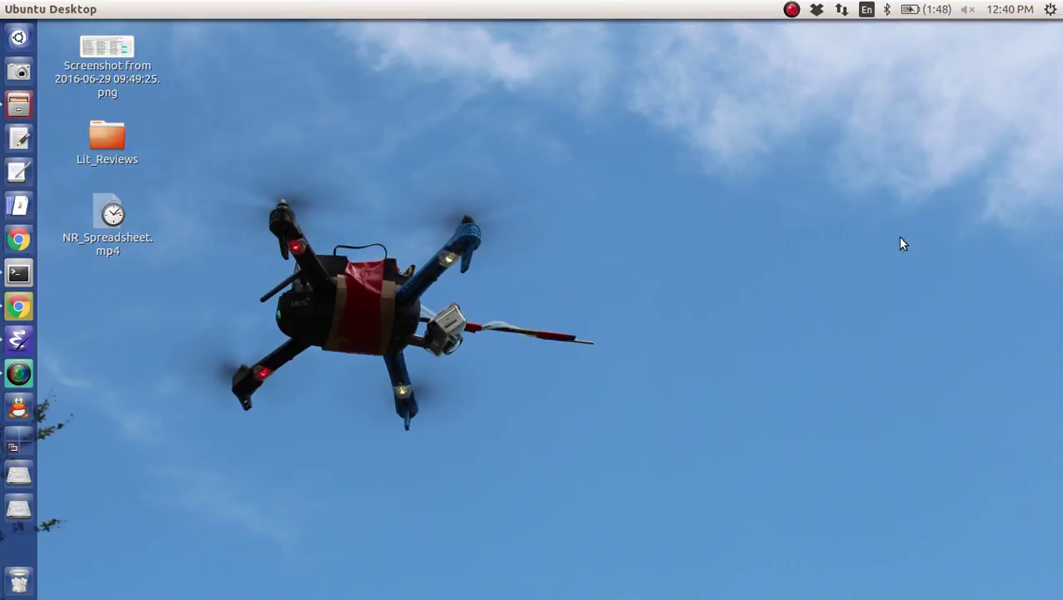
pyautogui.click(18, 338)
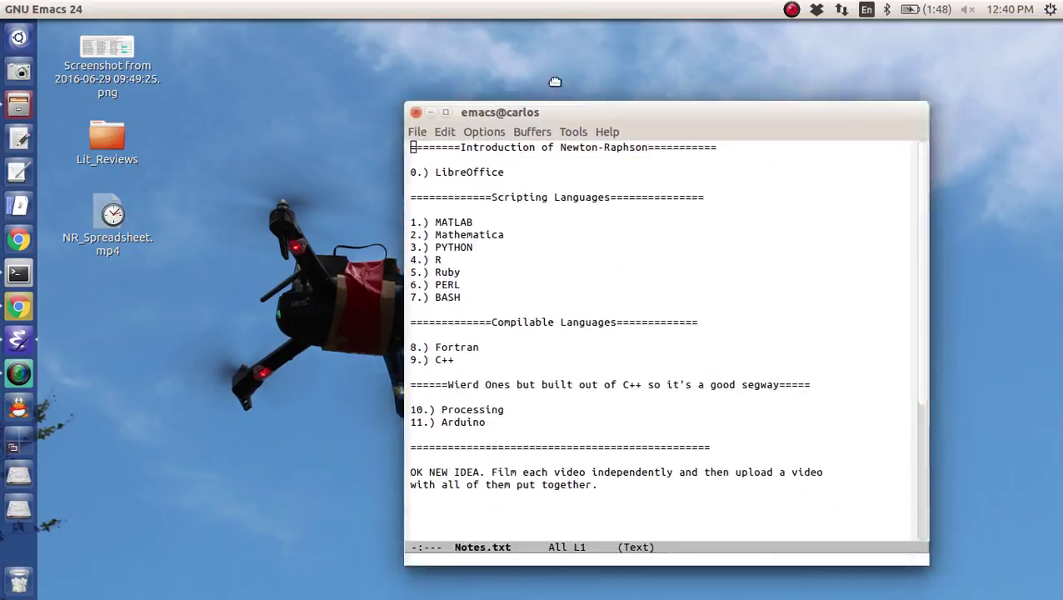
pyautogui.doubleClick(506, 30)
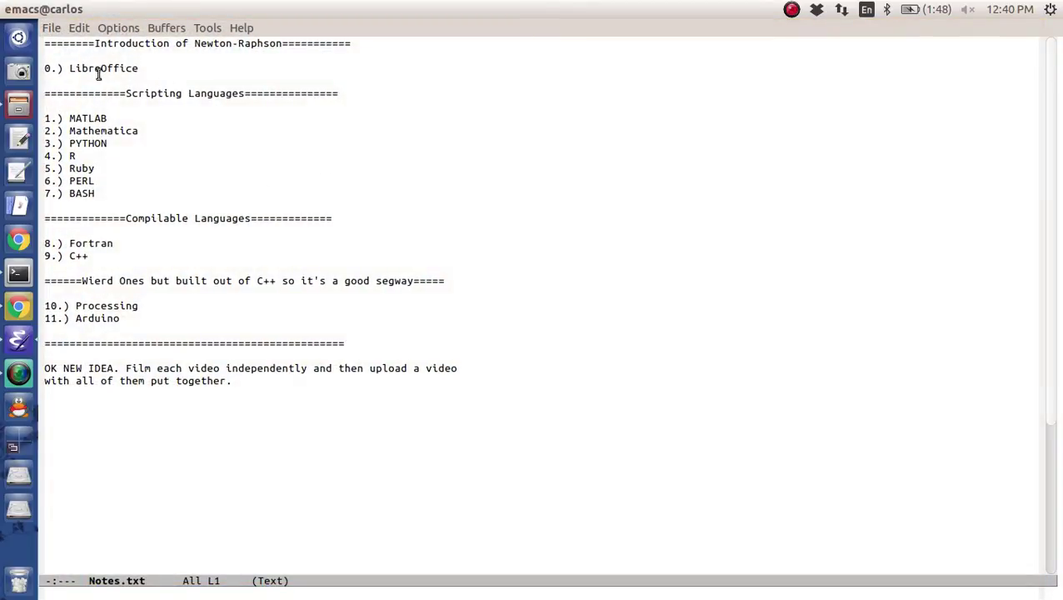
# - Append "- Spreadsheet" to the LibreOffice entry in Notes.txt and save the file
pyautogui.click(152, 73)
pyautogui.write('- Spreadsheet')
pyautogui.hotkey('ctrl', 'x')
pyautogui.hotkey('ctrl', 's')
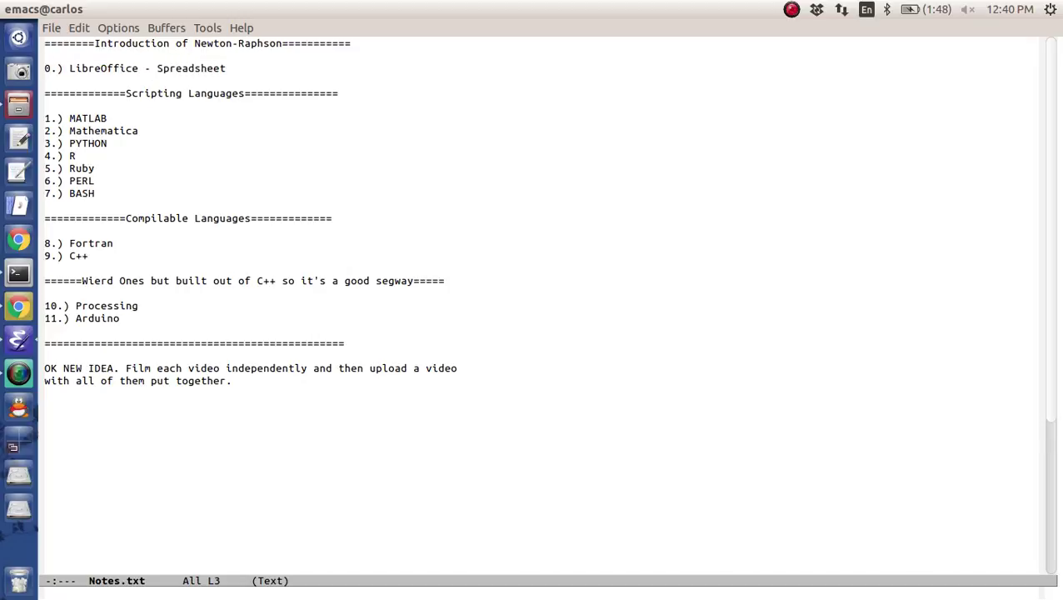
# - Launch LibreOffice Calc with a new blank spreadsheet
pyautogui.press('super')
pyautogui.write('libre')
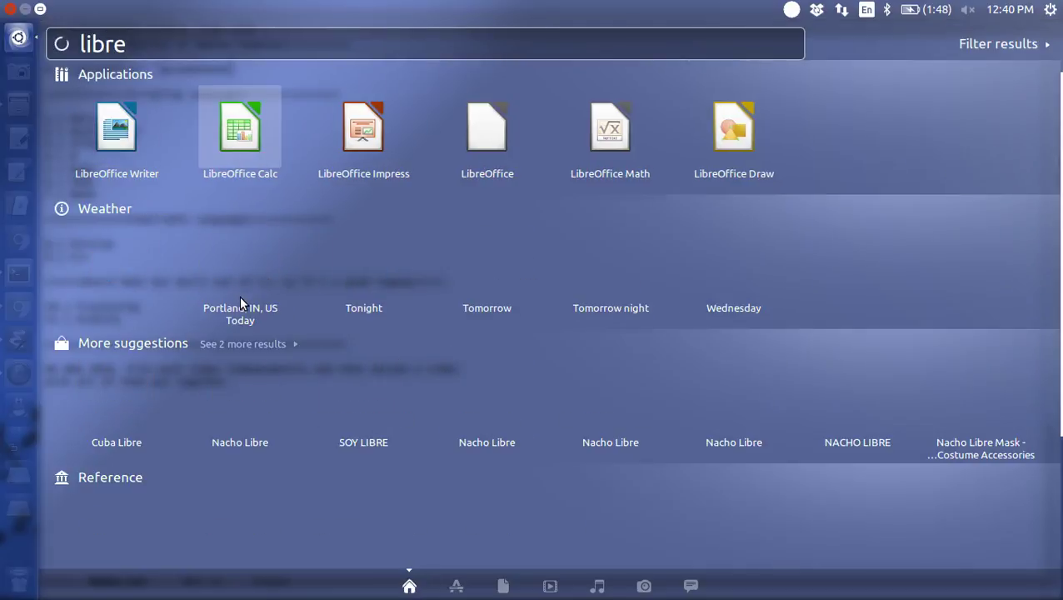
pyautogui.press('Return')
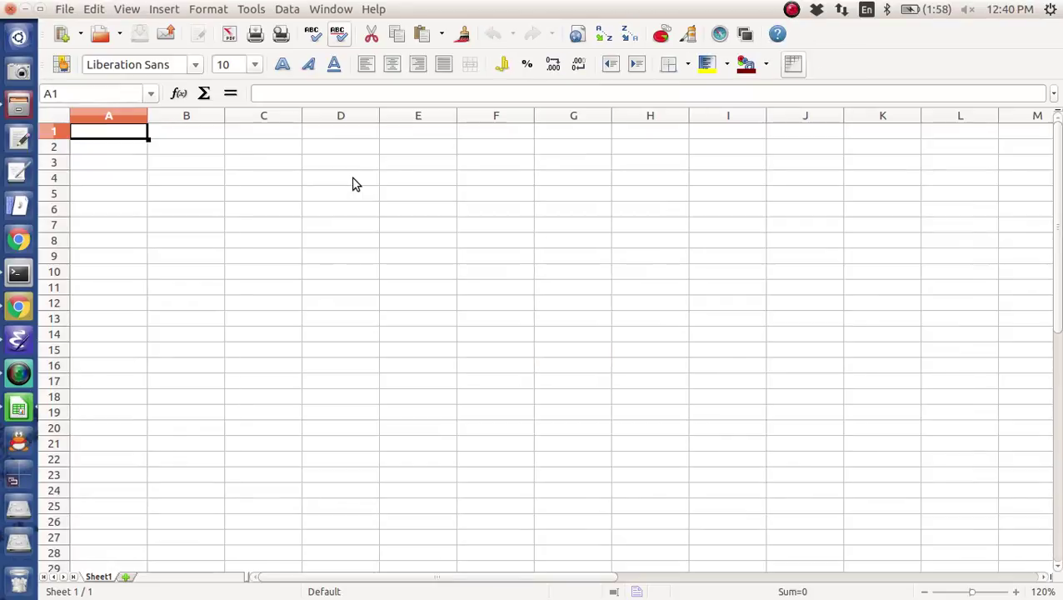
# - Enter the header "X(ITERATIONS)" in cell B1 and widen column B to fit it
pyautogui.click(417, 256)
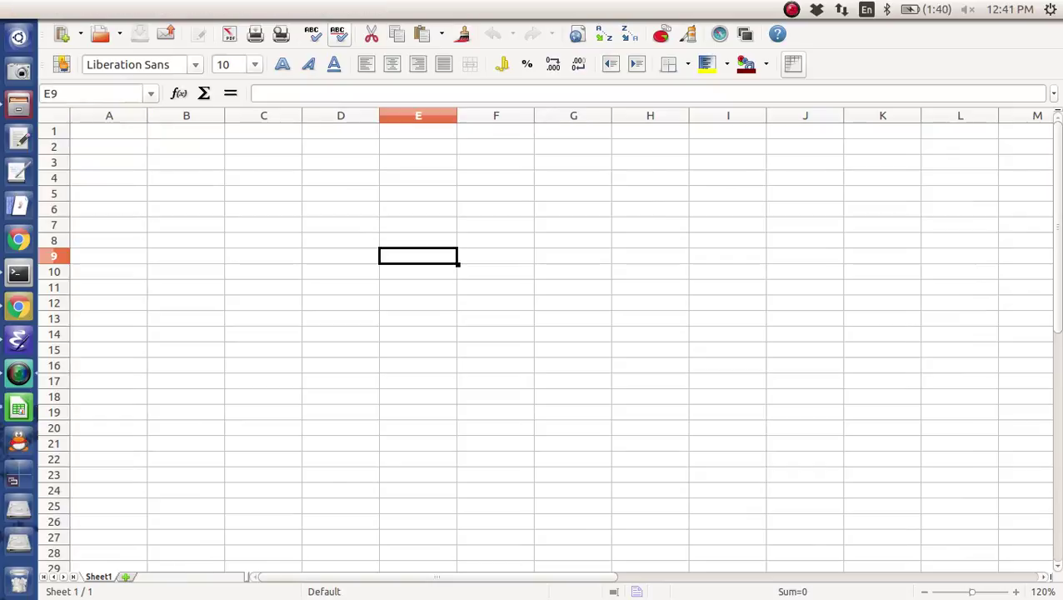
pyautogui.click(81, 131)
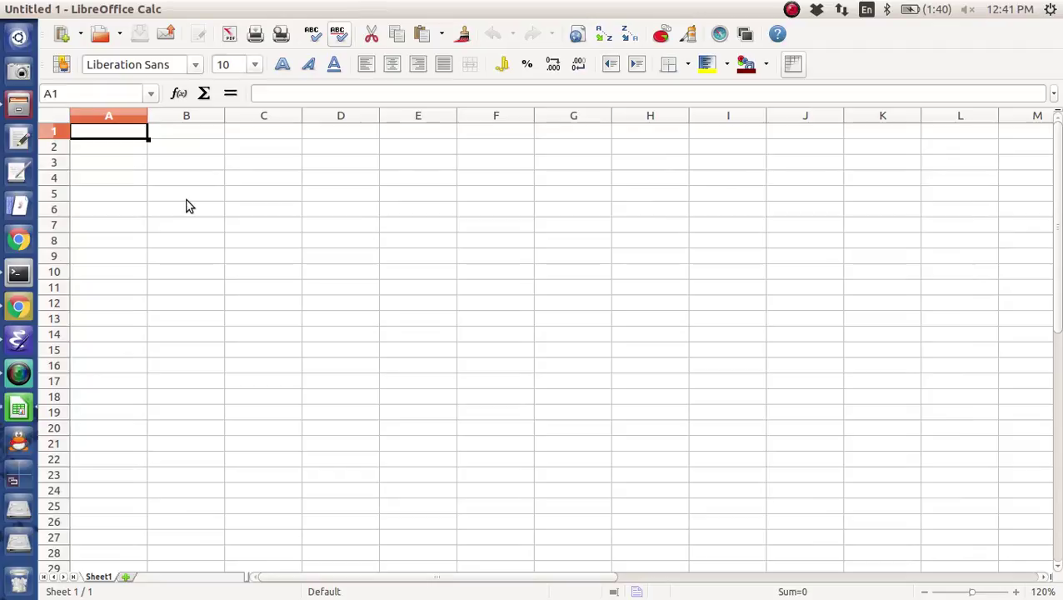
pyautogui.press('Right')
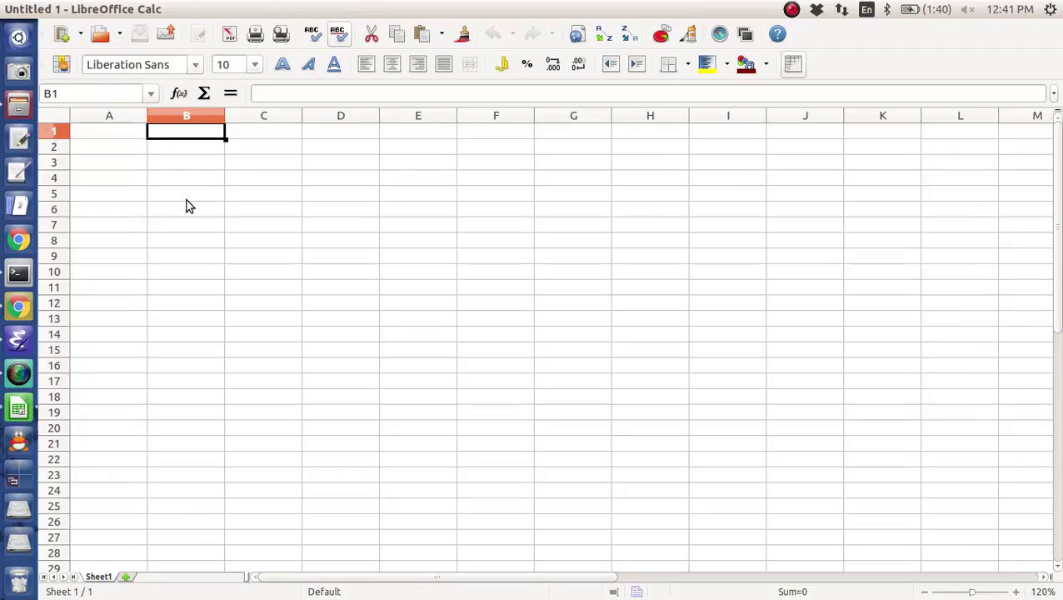
pyautogui.write('X')
pyautogui.press('BackSpace')
pyautogui.write('Iter')
pyautogui.press('BackSpace')
pyautogui.press('BackSpace')
pyautogui.press('BackSpace')
pyautogui.press('BackSpace')
pyautogui.write('X(ITERATIONS)')
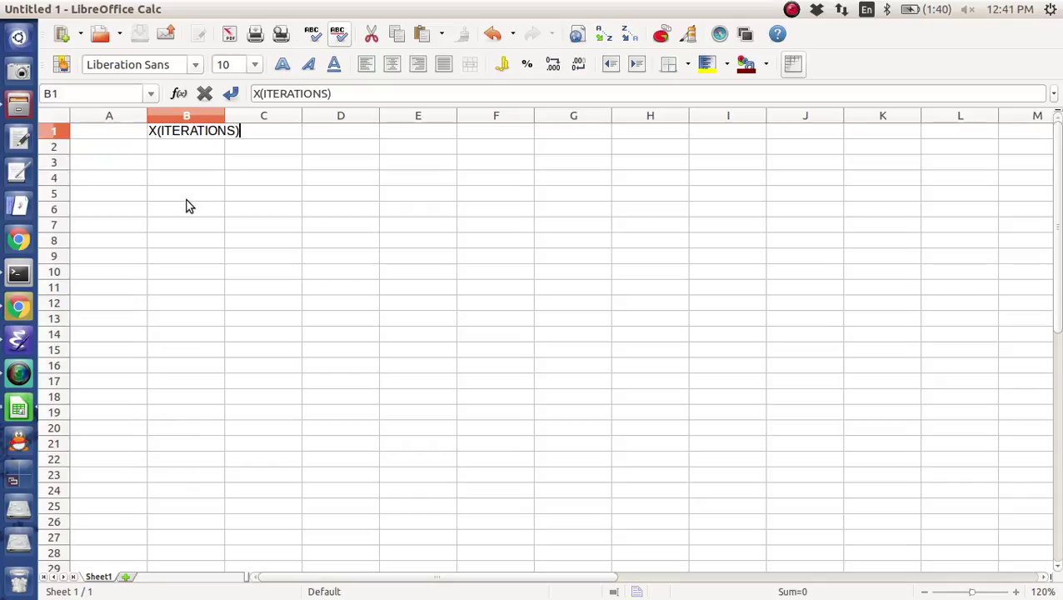
pyautogui.press('Return')
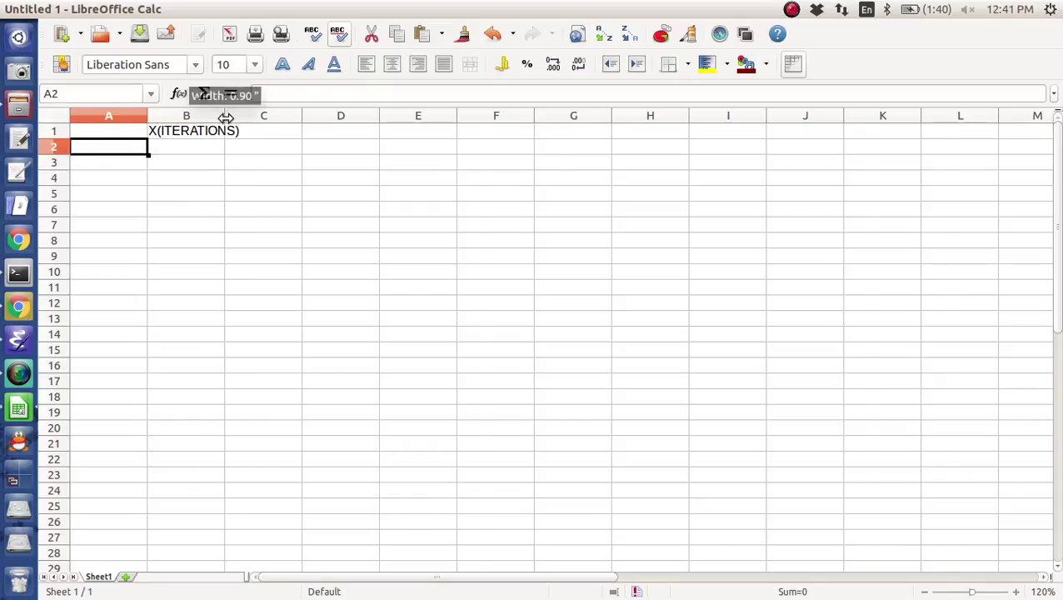
pyautogui.doubleClick(225, 116)
# - Enter the header "Iteration Number" in cell A1 and widen column A to fit it
pyautogui.write('Ite')
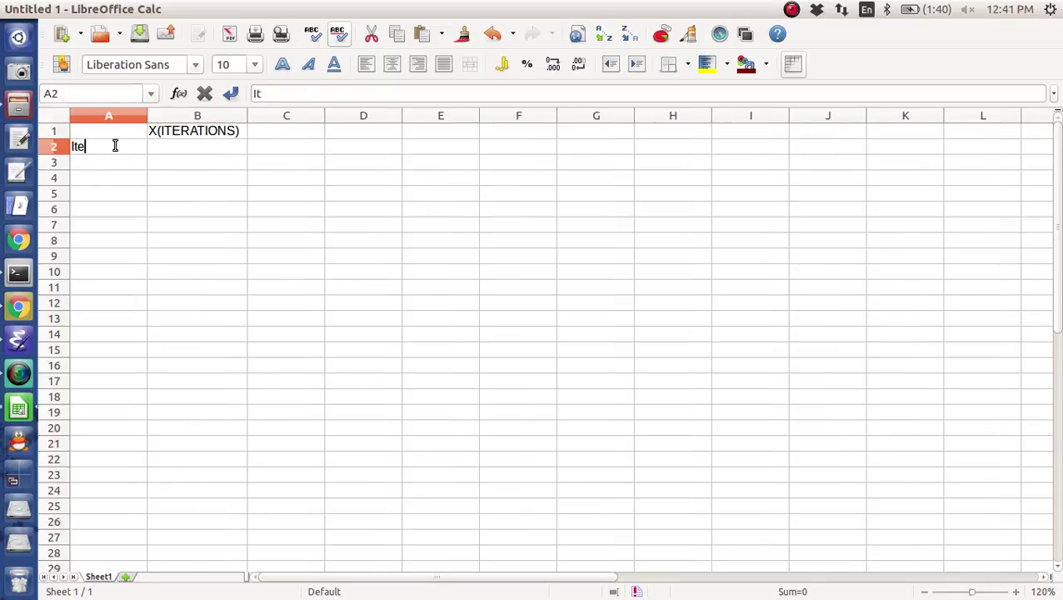
pyautogui.write('ration')
pyautogui.press('Up')
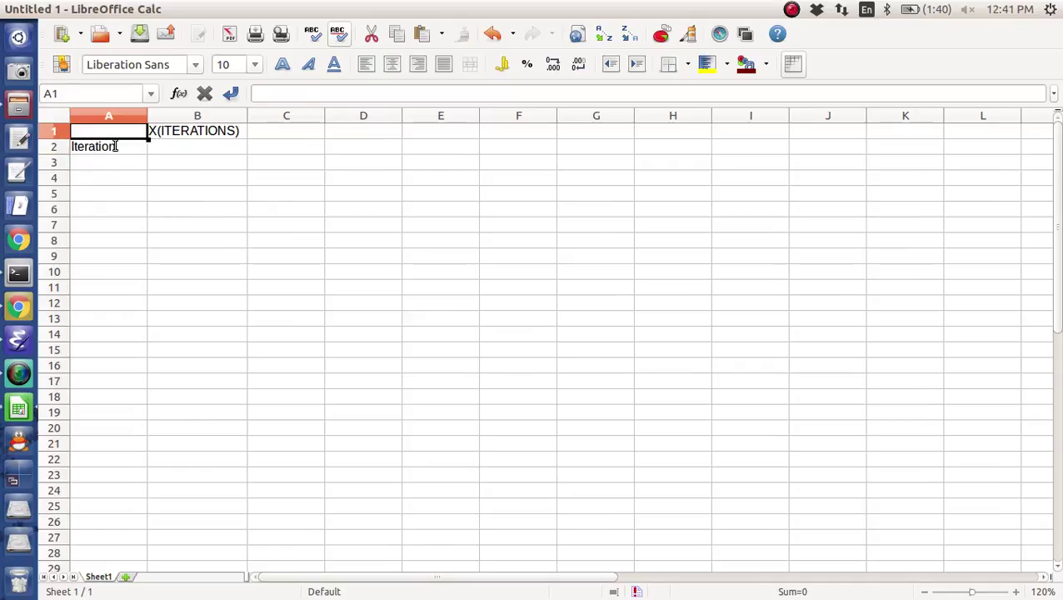
pyautogui.write('Iteration Number')
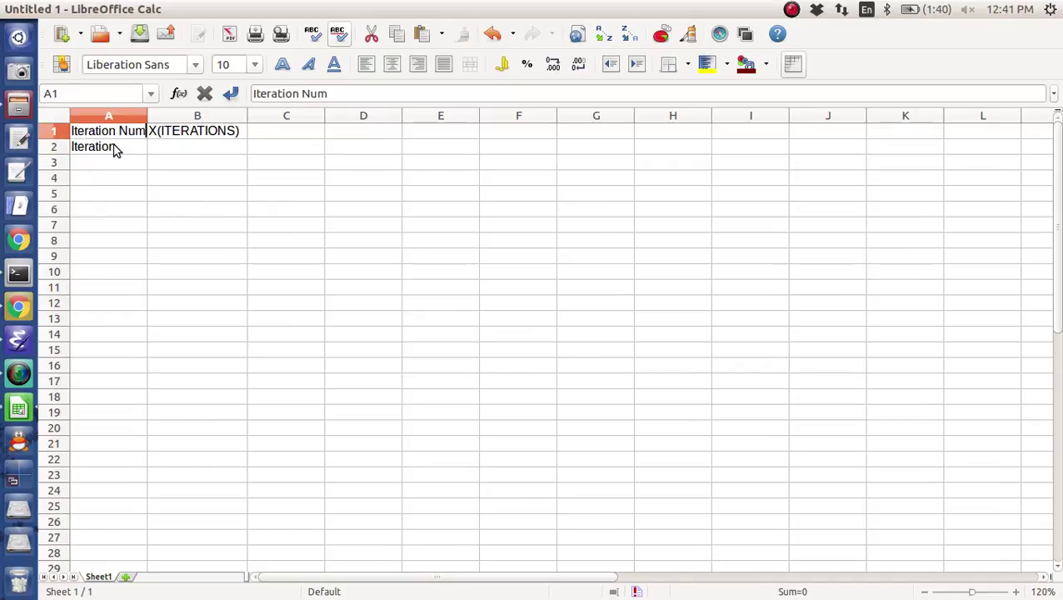
pyautogui.press('Return')
pyautogui.doubleClick(148, 115)
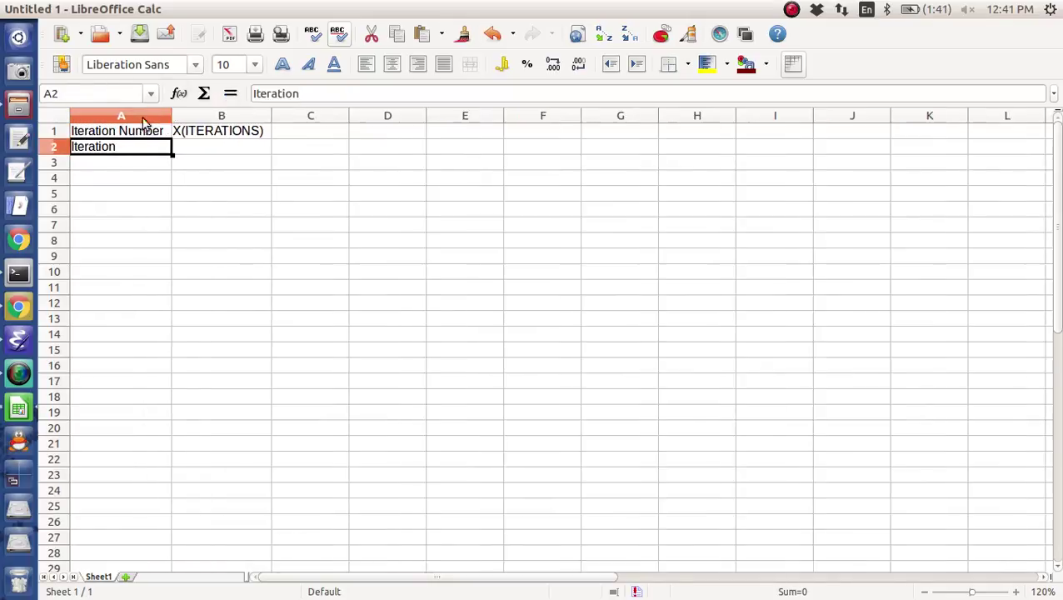
# - Enter 1 as the first iteration number in A2 and the formula =A2+1 in A3
pyautogui.write('1')
pyautogui.press('Return')
pyautogui.click(167, 150)
pyautogui.click(165, 172)
pyautogui.press('Up')
pyautogui.write('=')
pyautogui.press('Up')
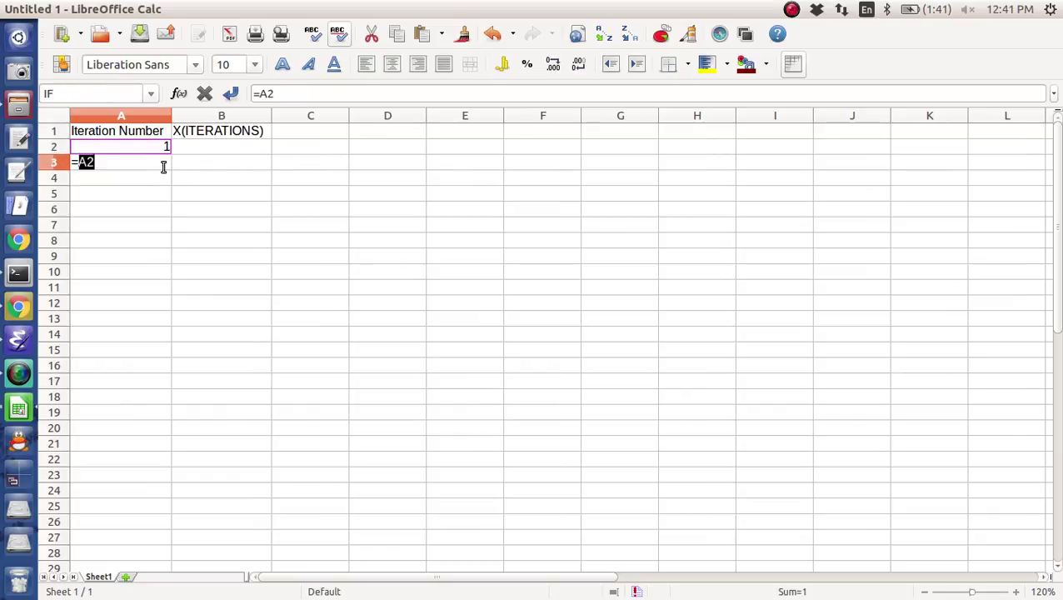
pyautogui.write('+1')
pyautogui.press('Return')
# - Fill the formula in A3 down column A through row 26
pyautogui.click(164, 168)
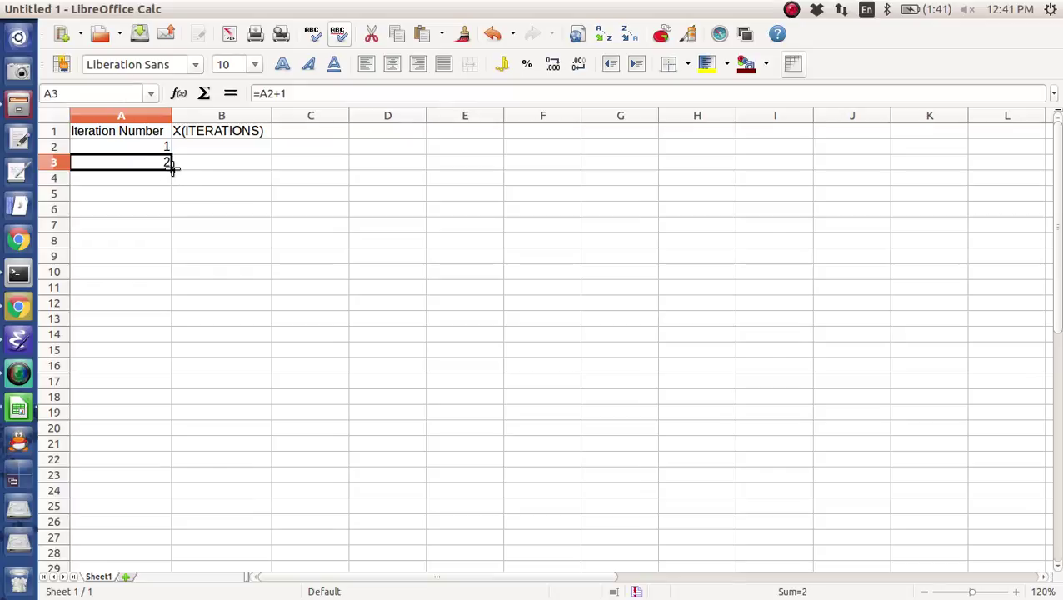
pyautogui.moveTo(172, 167); pyautogui.dragTo(165, 528)
pyautogui.click(244, 161)
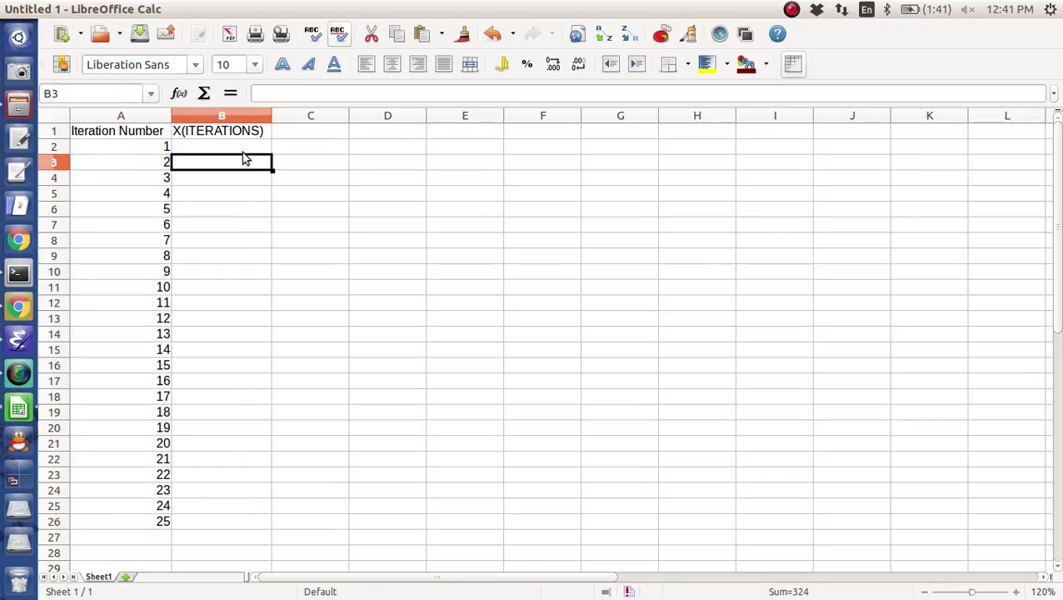
# - Enter 10 in cell B2 as the starting X value
pyautogui.click(244, 153)
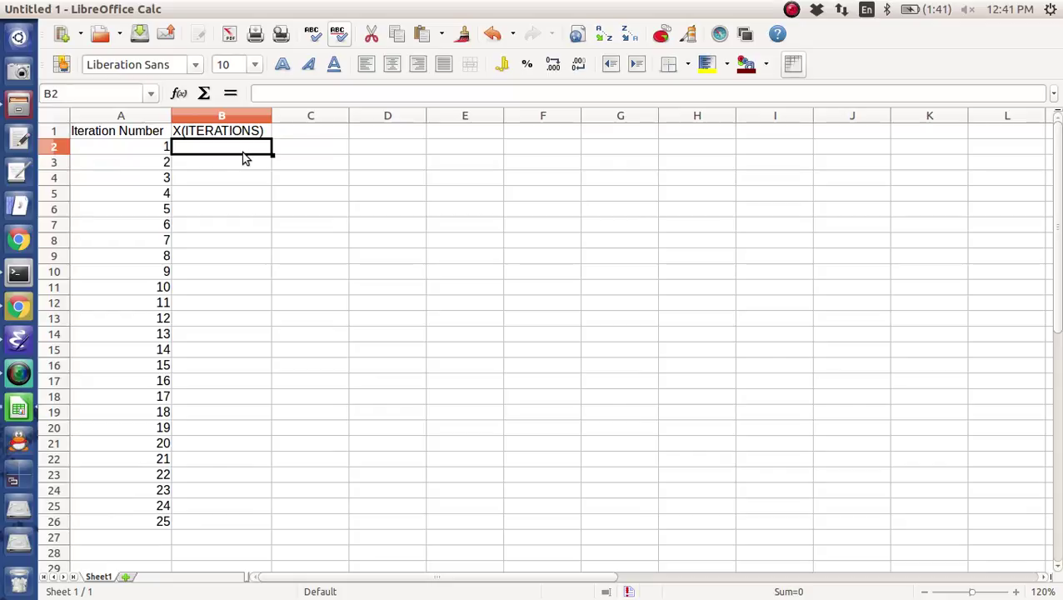
pyautogui.click(292, 119)
pyautogui.click(220, 150)
pyautogui.write('10')
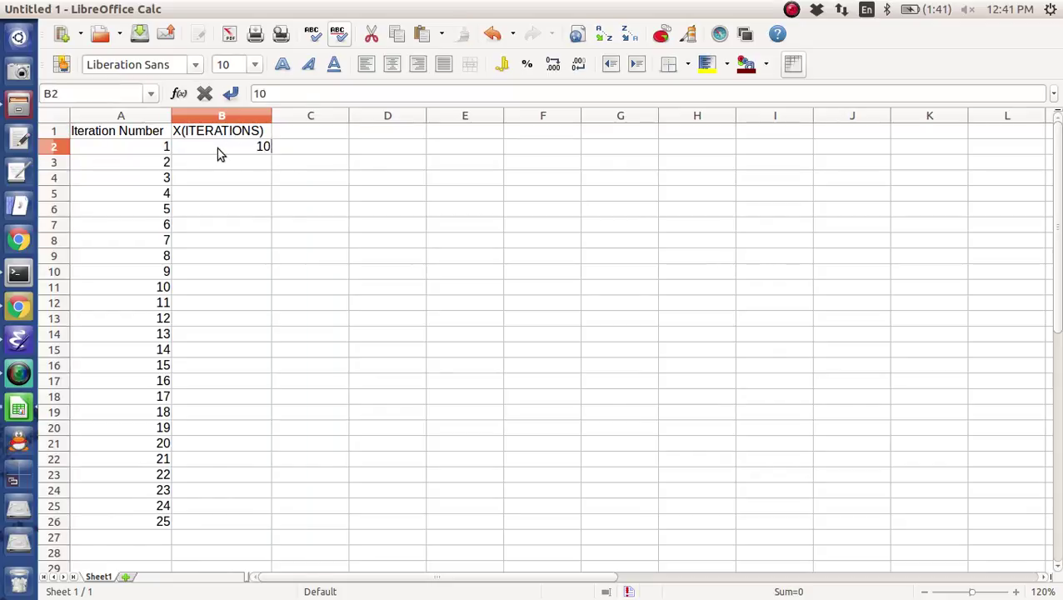
pyautogui.press('Tab')
pyautogui.click(217, 148)
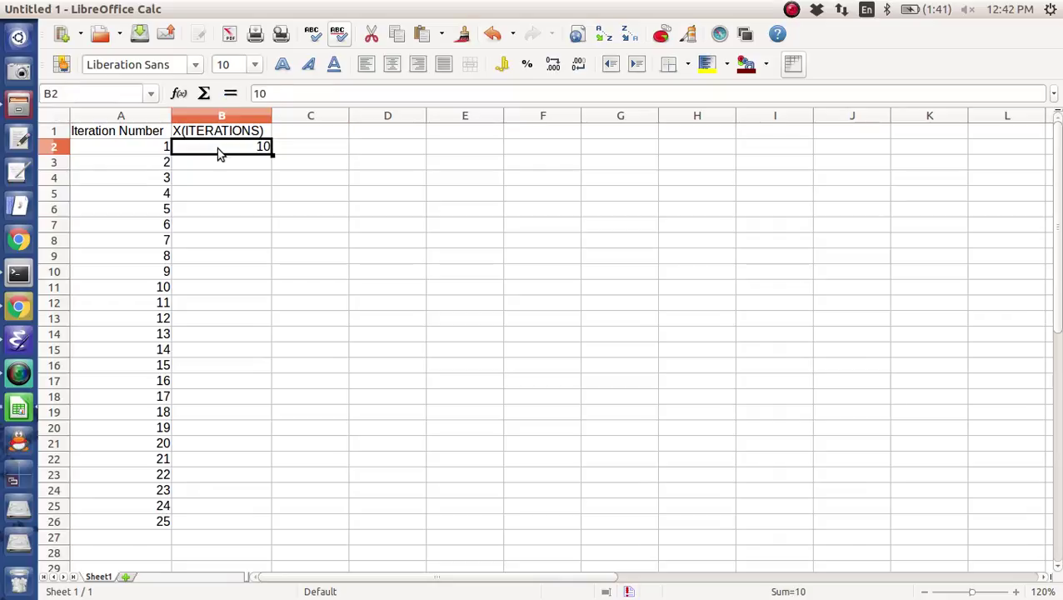
# - Add the header "F(X)" in cell C1
pyautogui.click(282, 134)
pyautogui.write('F(X)')
pyautogui.press('Return')
# - Enter the formula =(B2-1)^2 in cell C2
pyautogui.write('=')
pyautogui.press('Left')
pyautogui.click(274, 94)
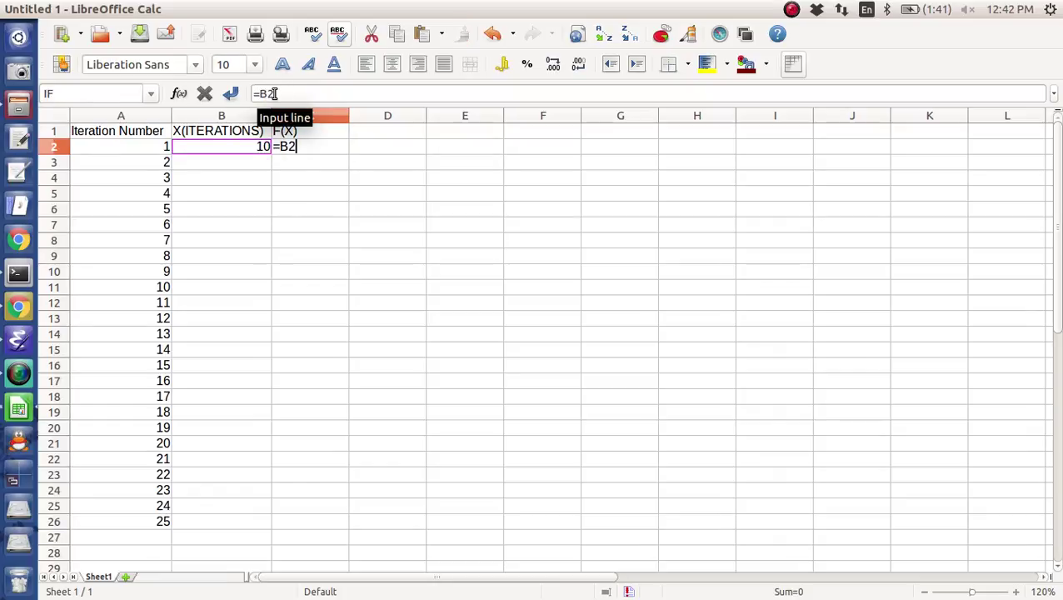
pyautogui.press('Left')
pyautogui.press('Left')
pyautogui.write('(')
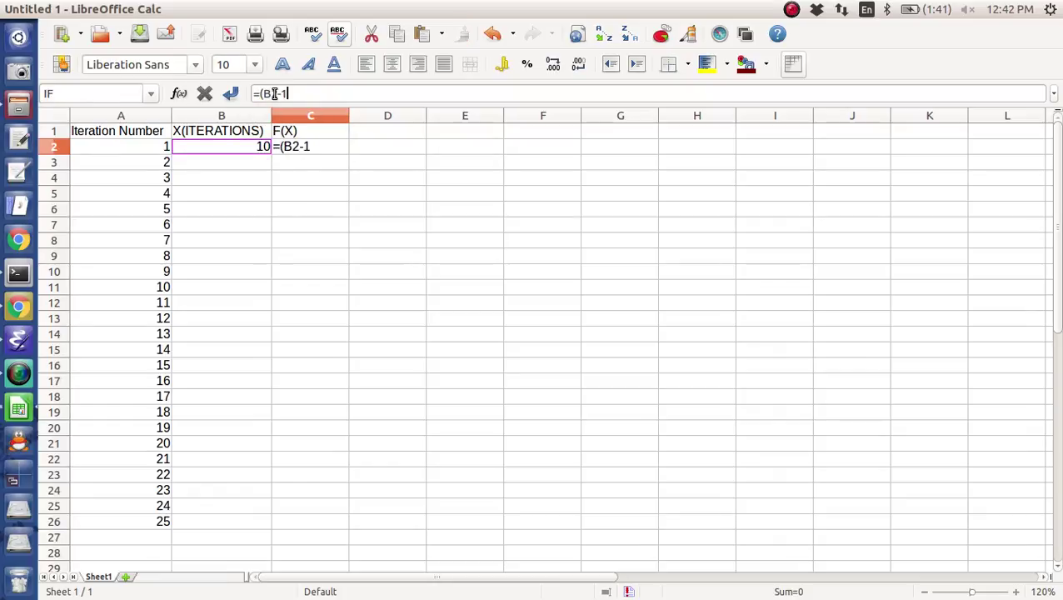
pyautogui.write('-1)^2')
pyautogui.press('Return')
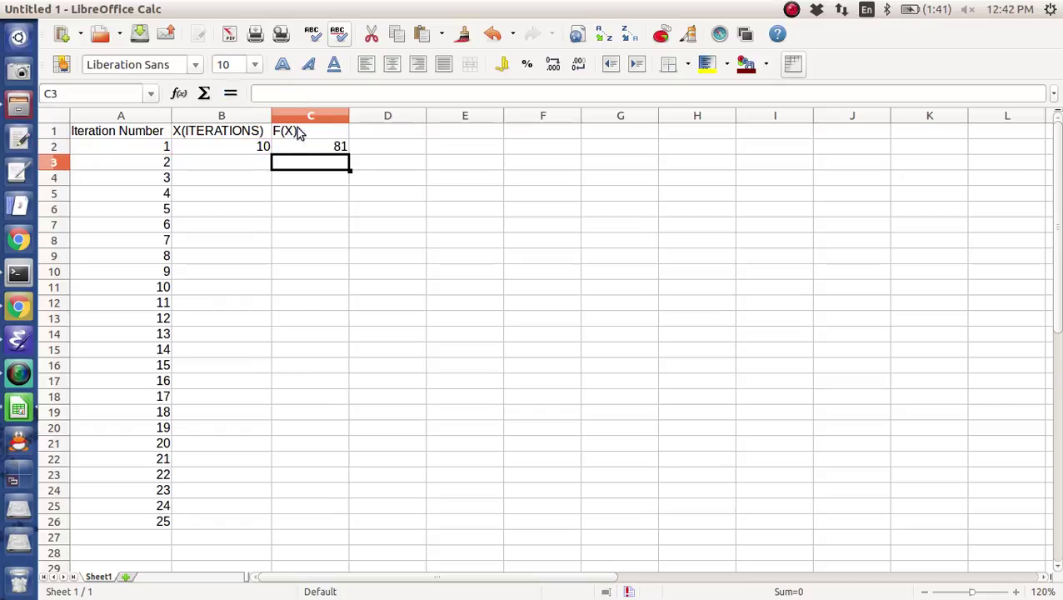
# - Add the header "FRIME(X)" in D1 and enter the derivative formula =2*(B2-1) in D2
pyautogui.click(375, 136)
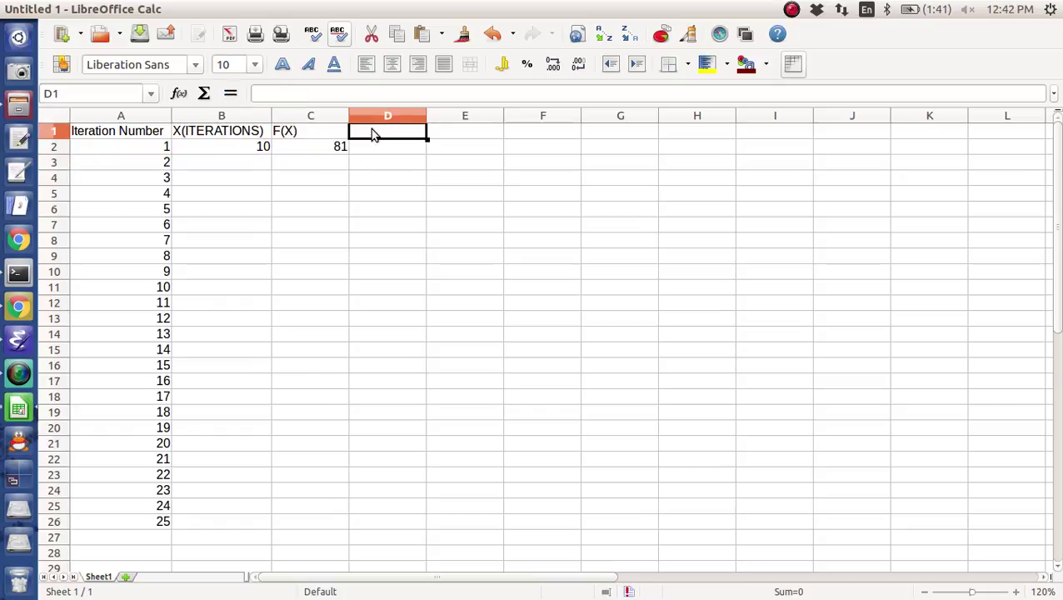
pyautogui.write('FRIME(')
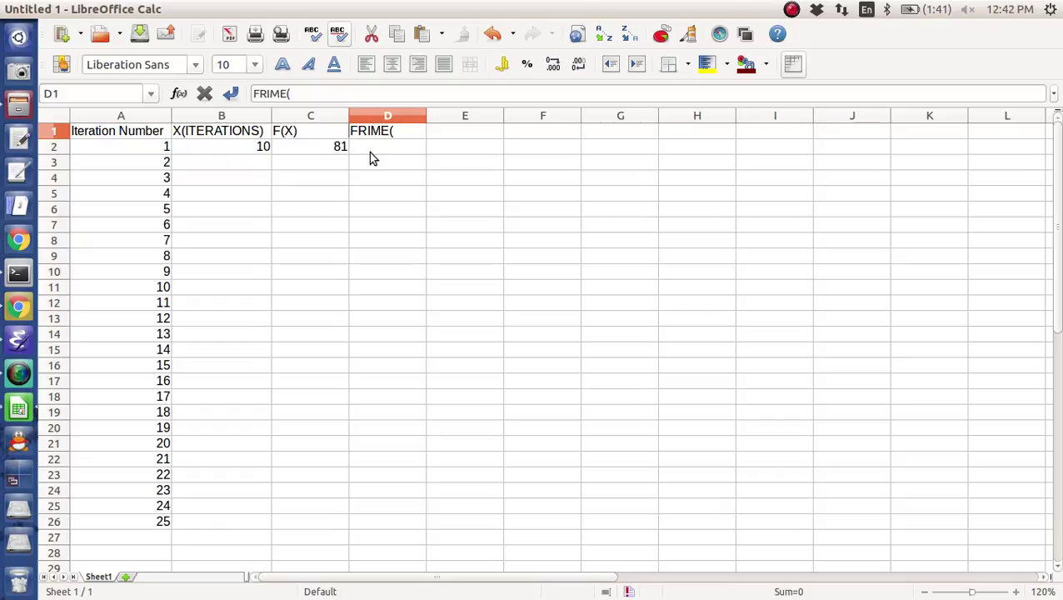
pyautogui.write('X)')
pyautogui.press('Return')
pyautogui.write('=')
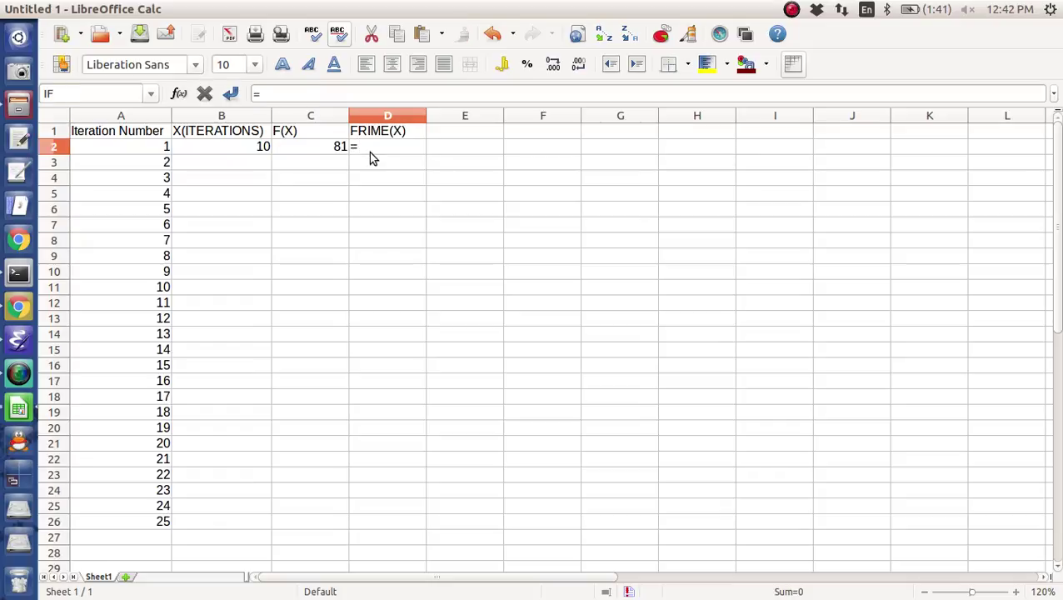
pyautogui.write('2*(B2-1')
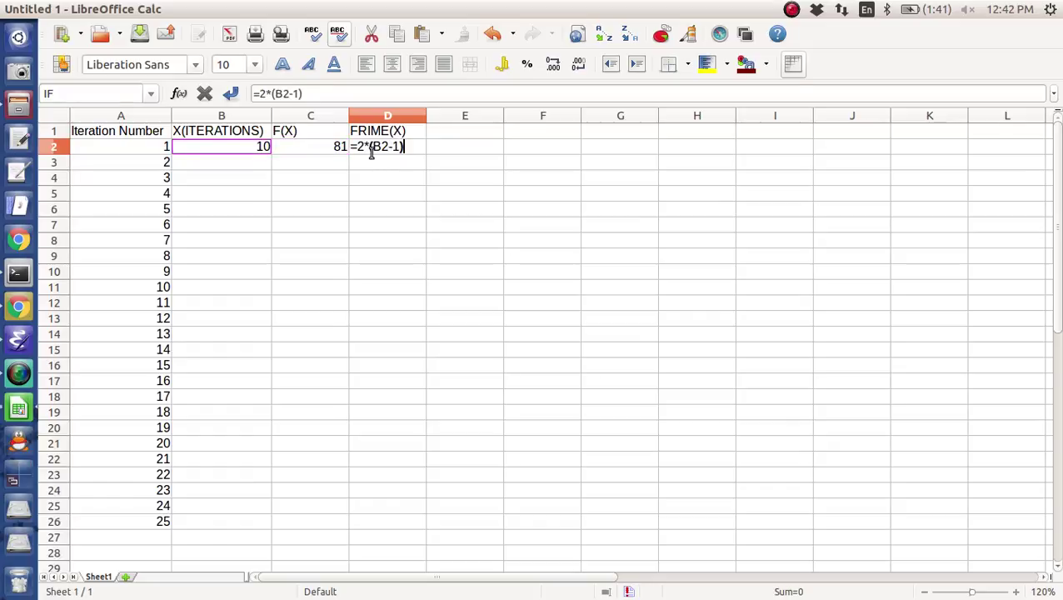
pyautogui.press('Return')
# - Enter the Newton-Raphson update formula =B2-C2/D2 in cell B3
pyautogui.click(210, 172)
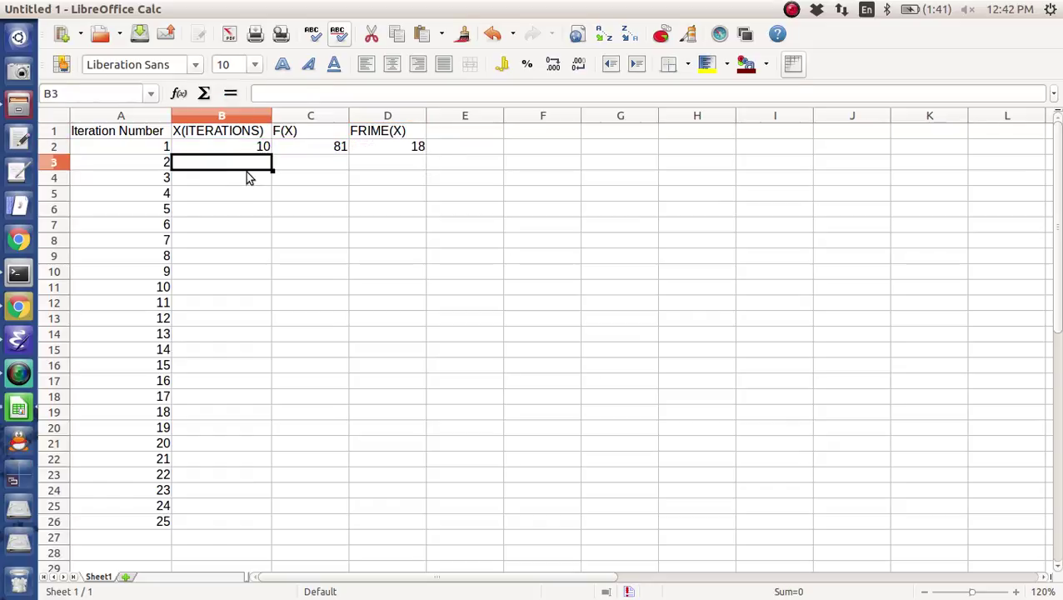
pyautogui.write('=')
pyautogui.press('Up')
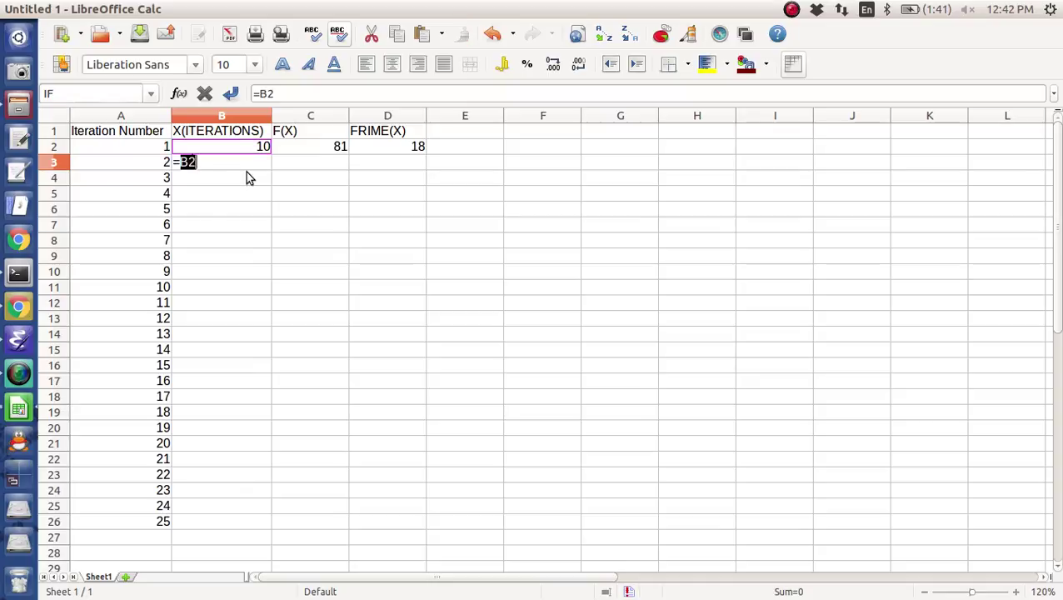
pyautogui.write('-')
pyautogui.click(291, 148)
pyautogui.write('/')
pyautogui.click(420, 146)
pyautogui.press('Return')
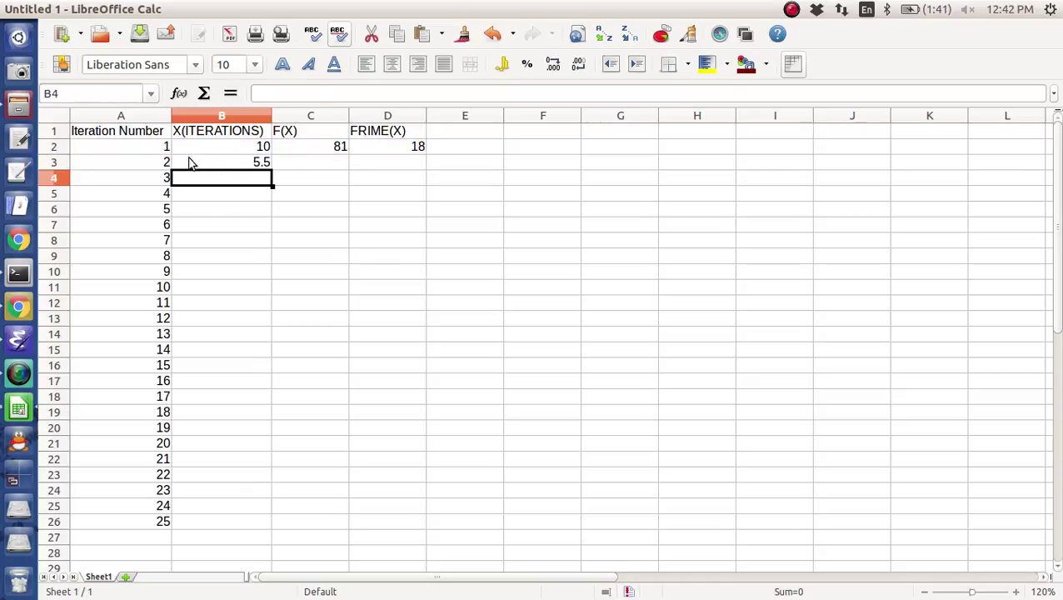
# - Fill the formulas in B3, C2 and D2 down their columns through row 26
pyautogui.click(225, 162)
pyautogui.moveTo(270, 169); pyautogui.dragTo(268, 528)
pyautogui.click(323, 150)
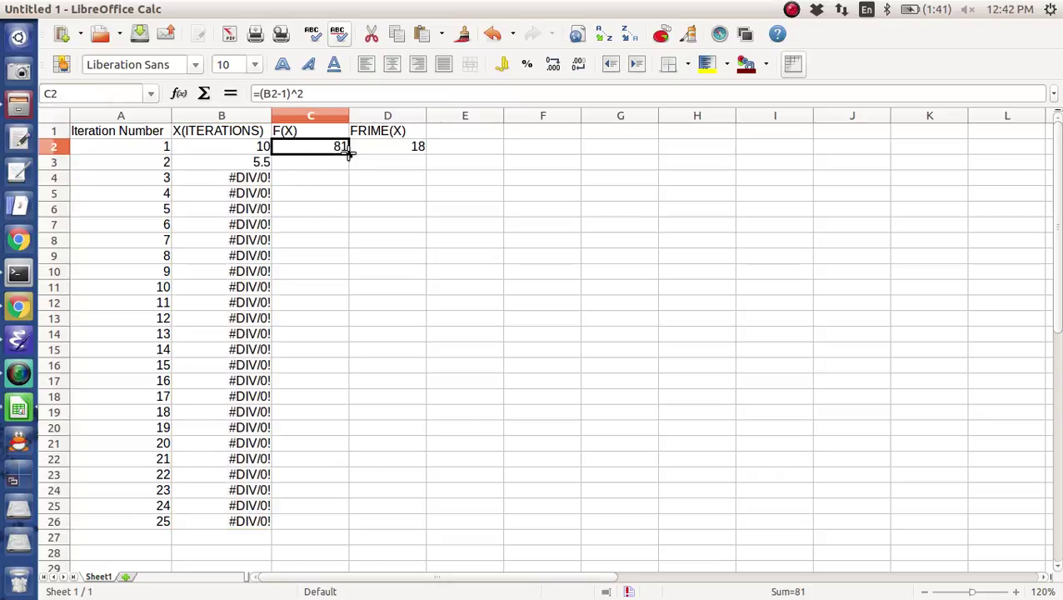
pyautogui.moveTo(350, 154); pyautogui.dragTo(350, 525)
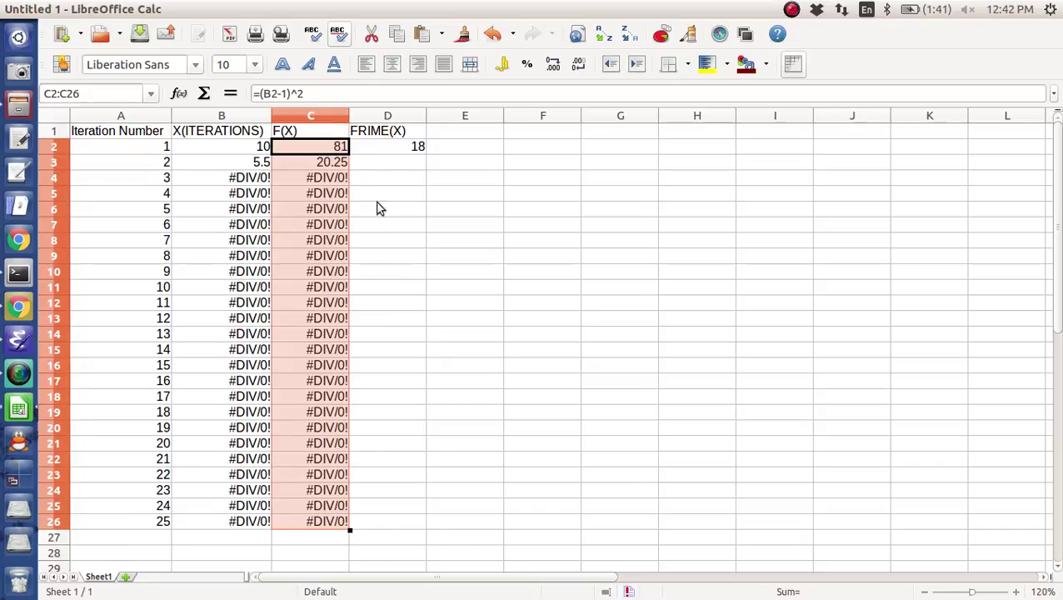
pyautogui.click(425, 150)
pyautogui.moveTo(426, 152); pyautogui.dragTo(425, 526)
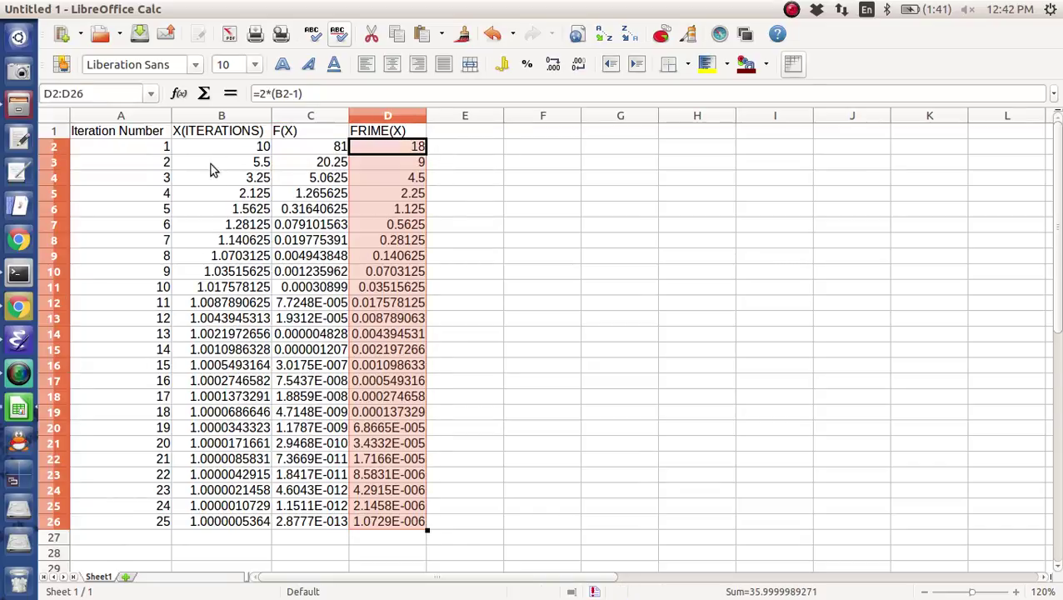
# - Examine the X iterations down column B to B26 and the F(X) formula in C2
pyautogui.click(215, 153)
pyautogui.moveTo(215, 153); pyautogui.dragTo(245, 512)
pyautogui.click(245, 518)
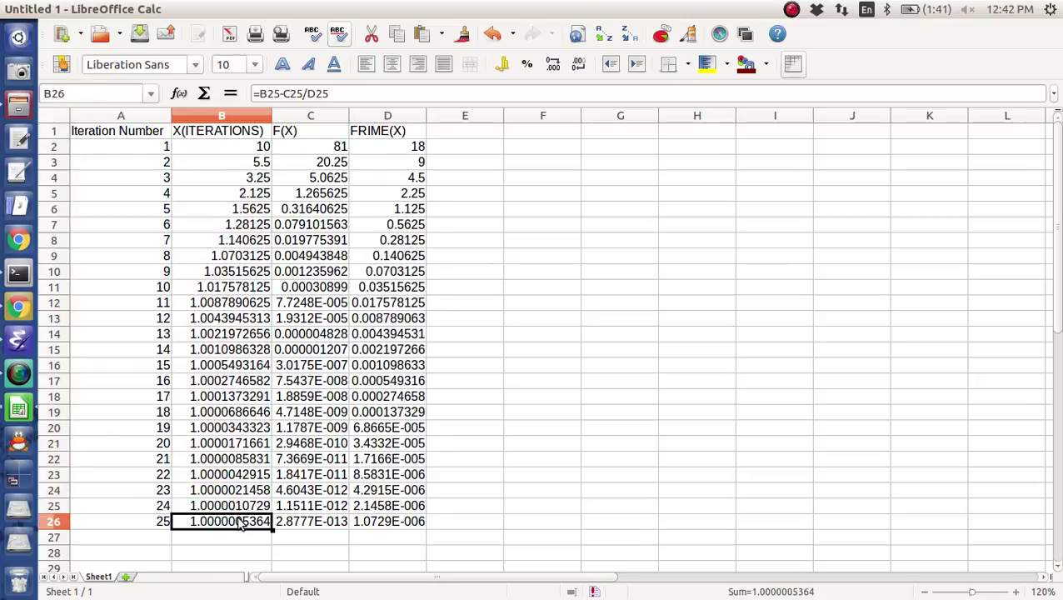
pyautogui.click(307, 148)
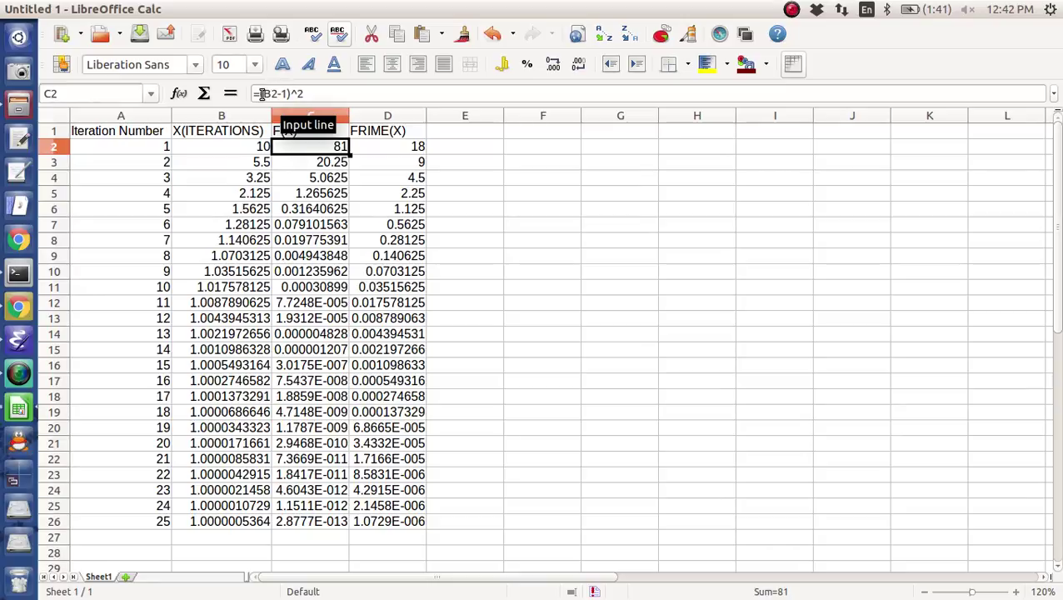
# - Start a new XY (Scatter) chart with points only and proceed to its data series settings
pyautogui.click(550, 204)
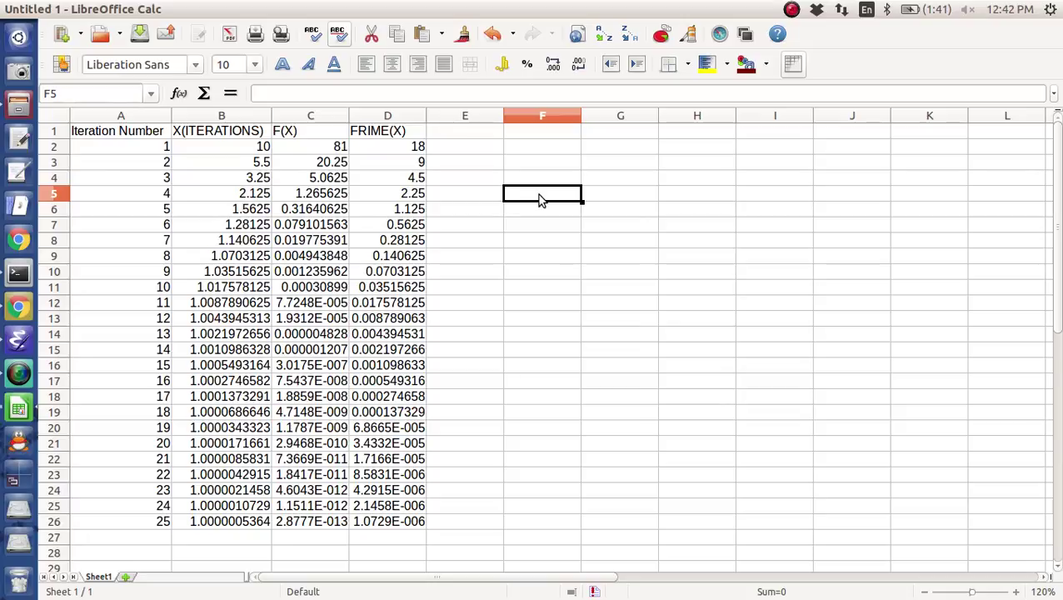
pyautogui.click(661, 39)
pyautogui.moveTo(563, 311); pyautogui.dragTo(554, 117)
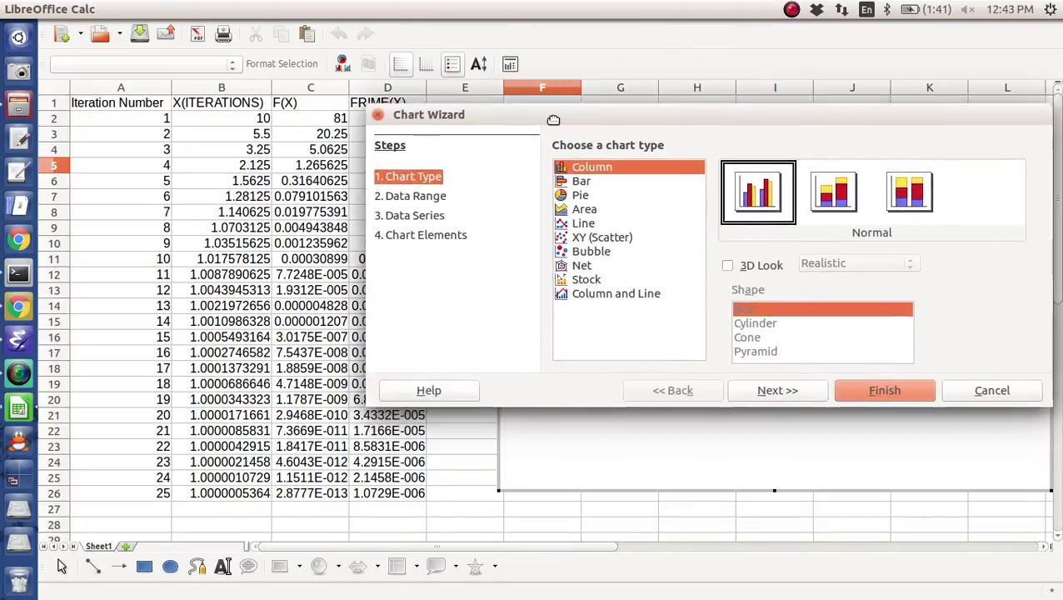
pyautogui.click(600, 237)
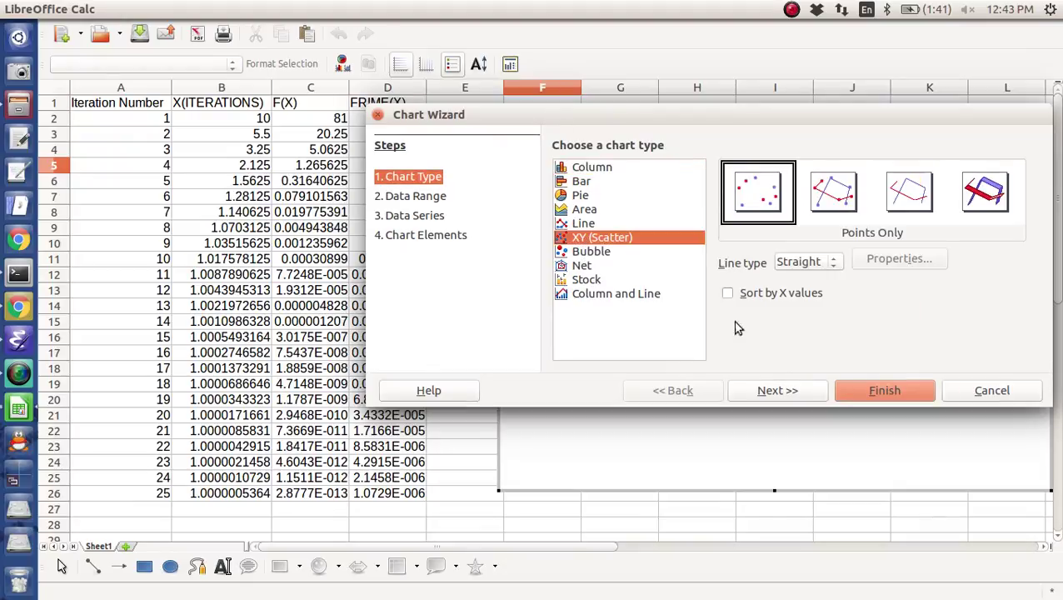
pyautogui.click(805, 393)
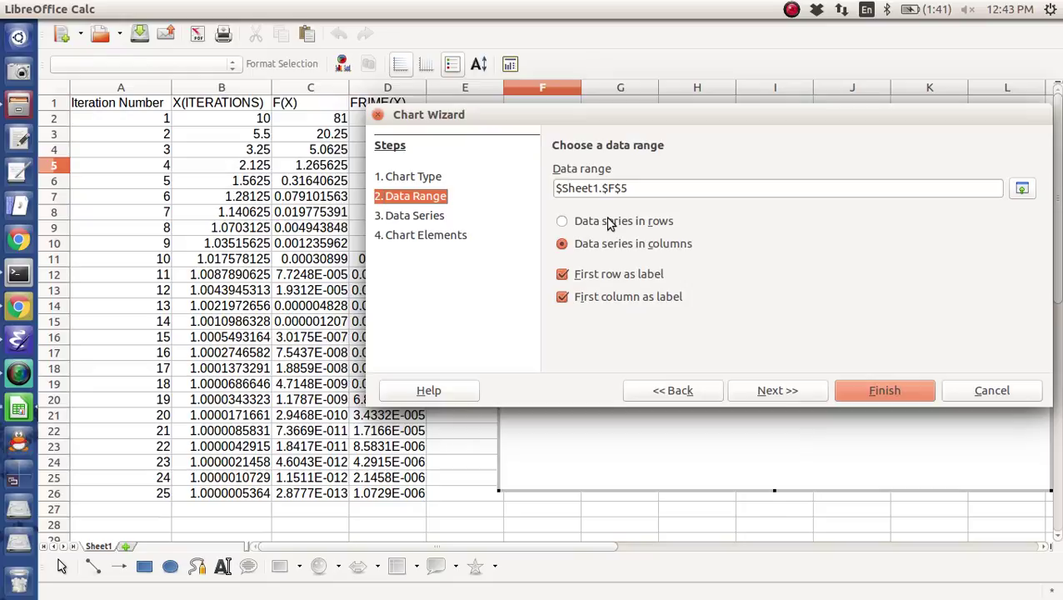
pyautogui.click(768, 395)
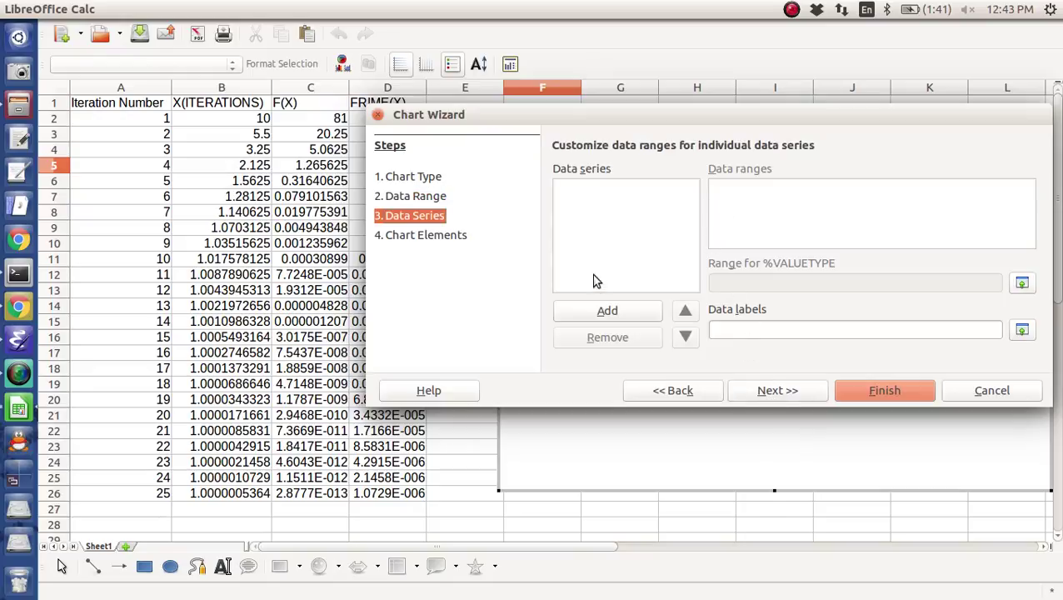
# - Add a data series with X-values A2:A26 and Y-values B2:B26, and finish the chart
pyautogui.click(600, 310)
pyautogui.click(723, 204)
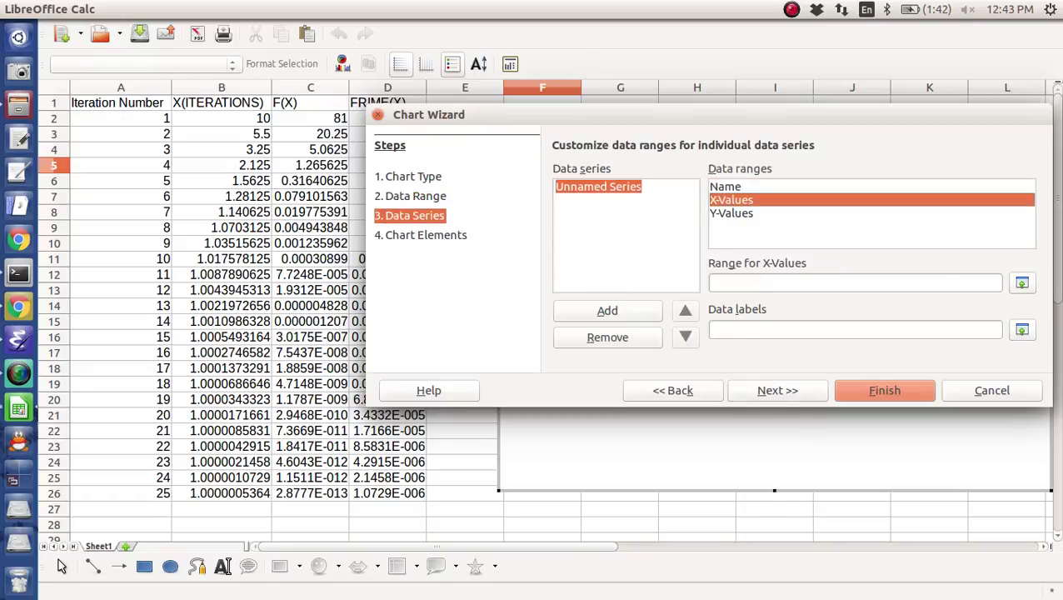
pyautogui.click(1021, 283)
pyautogui.moveTo(137, 122); pyautogui.dragTo(145, 493)
pyautogui.click(742, 429)
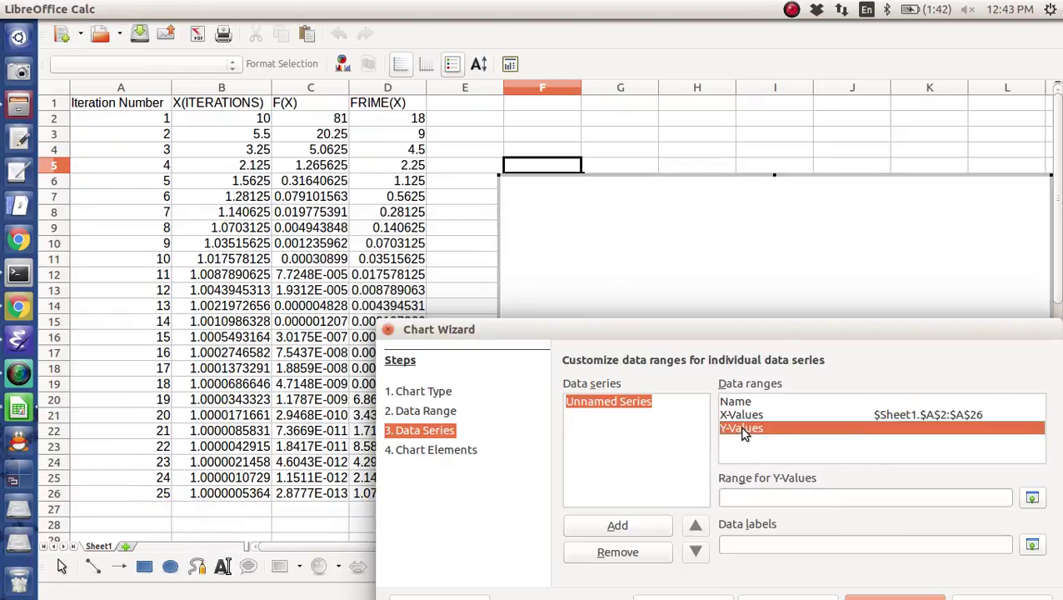
pyautogui.click(1032, 497)
pyautogui.moveTo(240, 118); pyautogui.dragTo(250, 493)
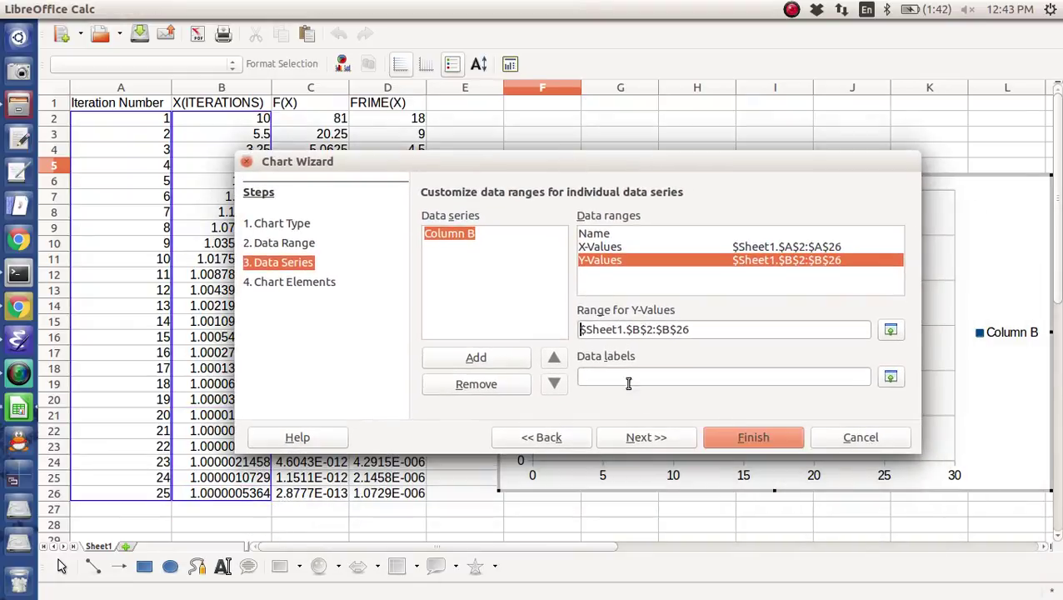
pyautogui.click(753, 372)
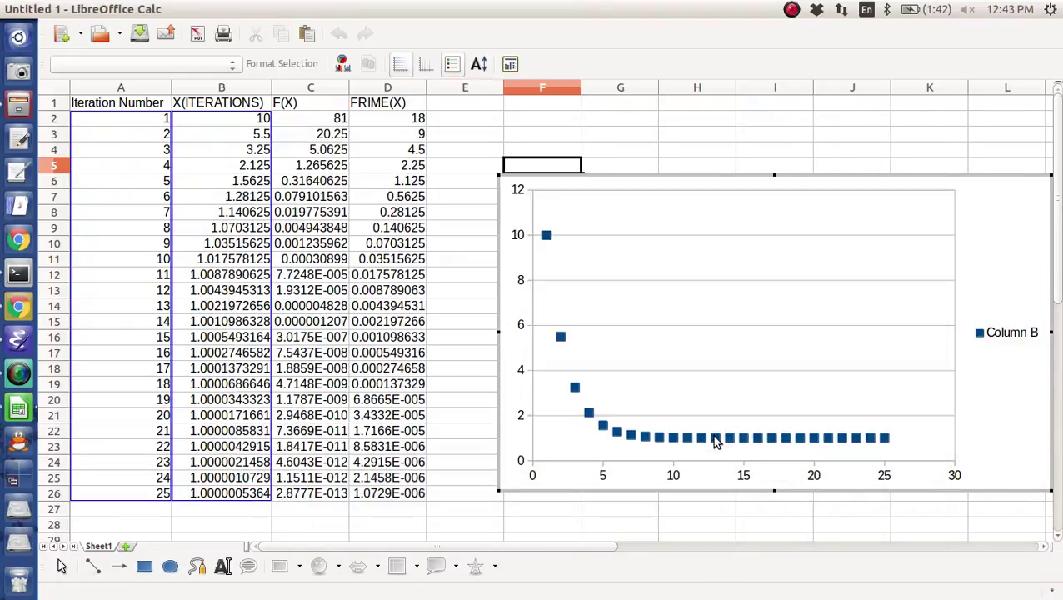
pyautogui.click(461, 202)
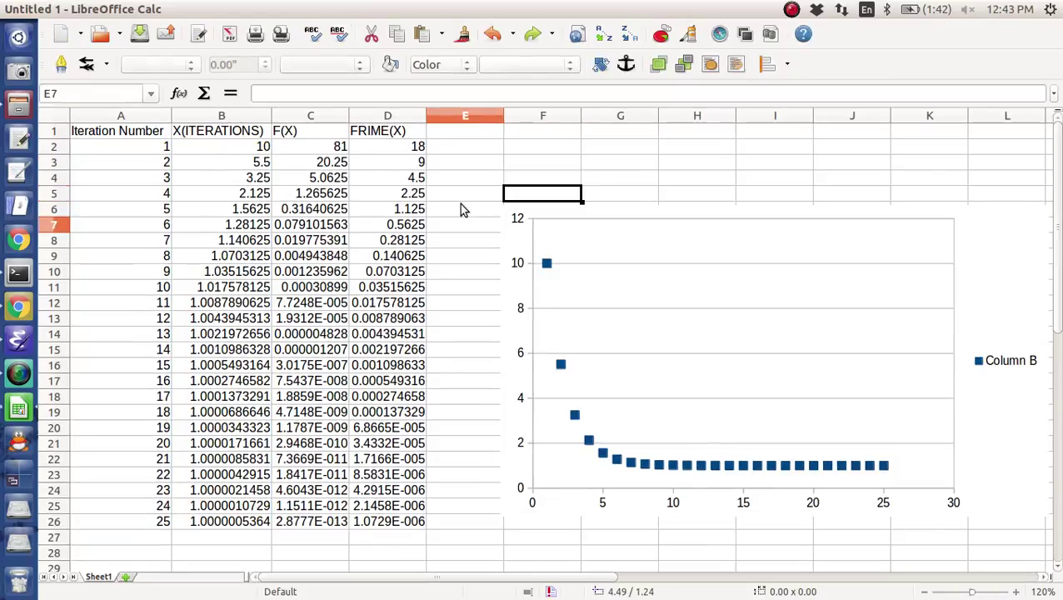
# - Set the starting X value in B2 to -5
pyautogui.click(208, 156)
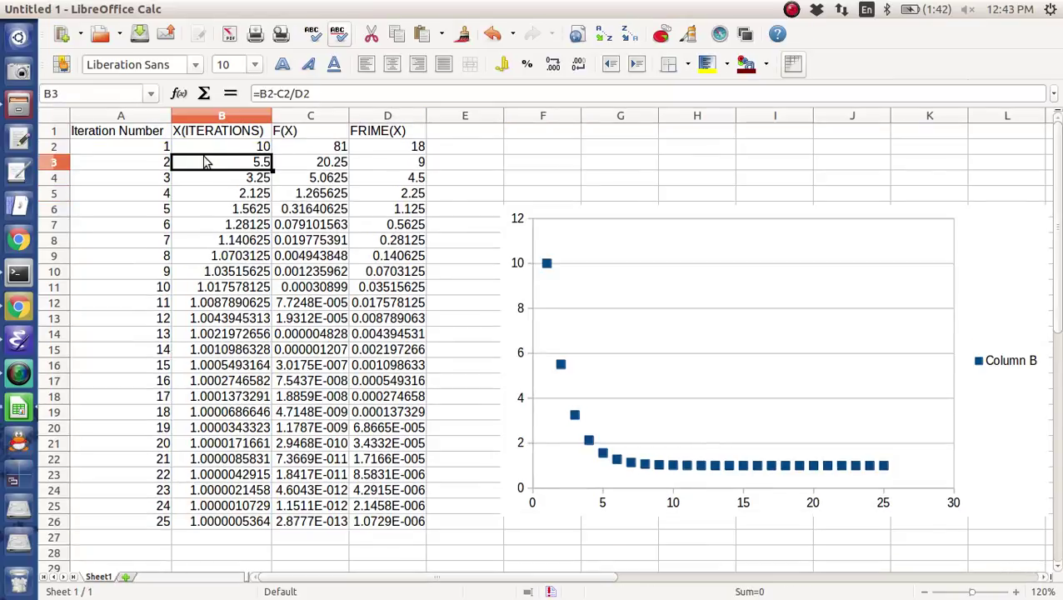
pyautogui.click(214, 149)
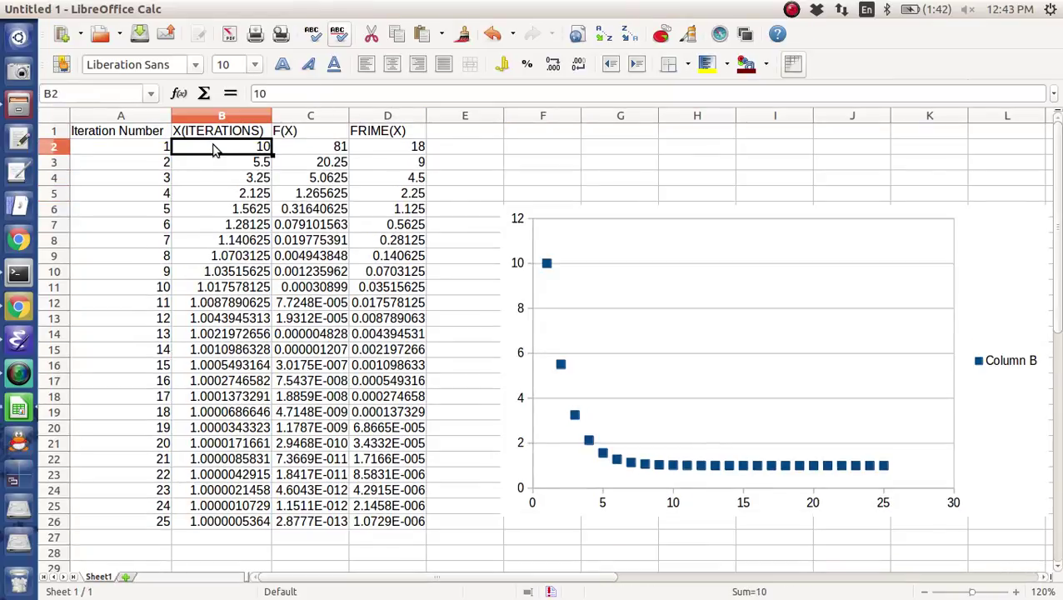
pyautogui.write('-5')
pyautogui.press('Return')
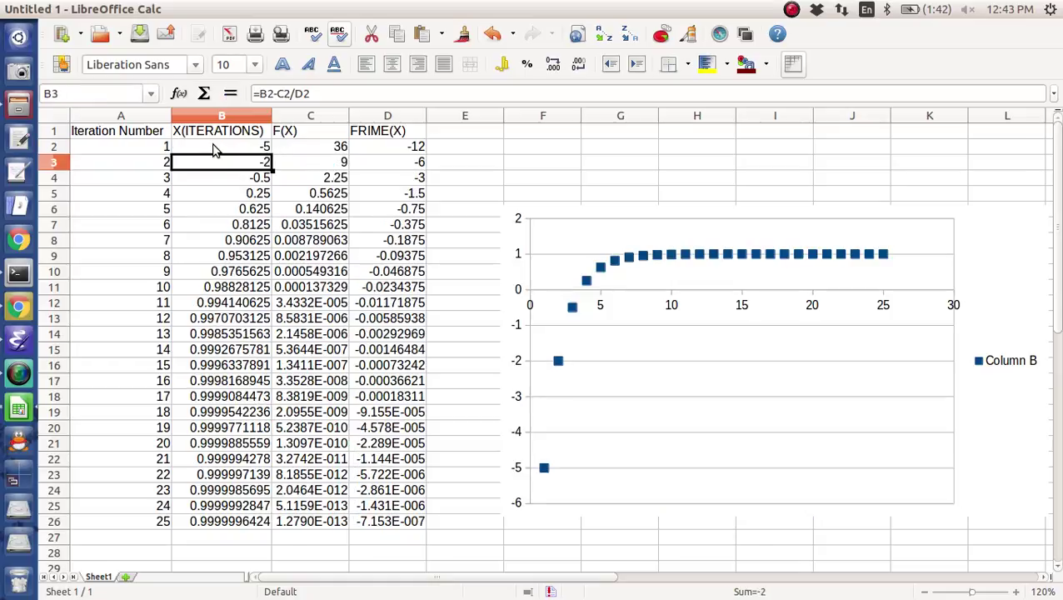
# - Set the starting X value in B2 to 20
pyautogui.click(214, 150)
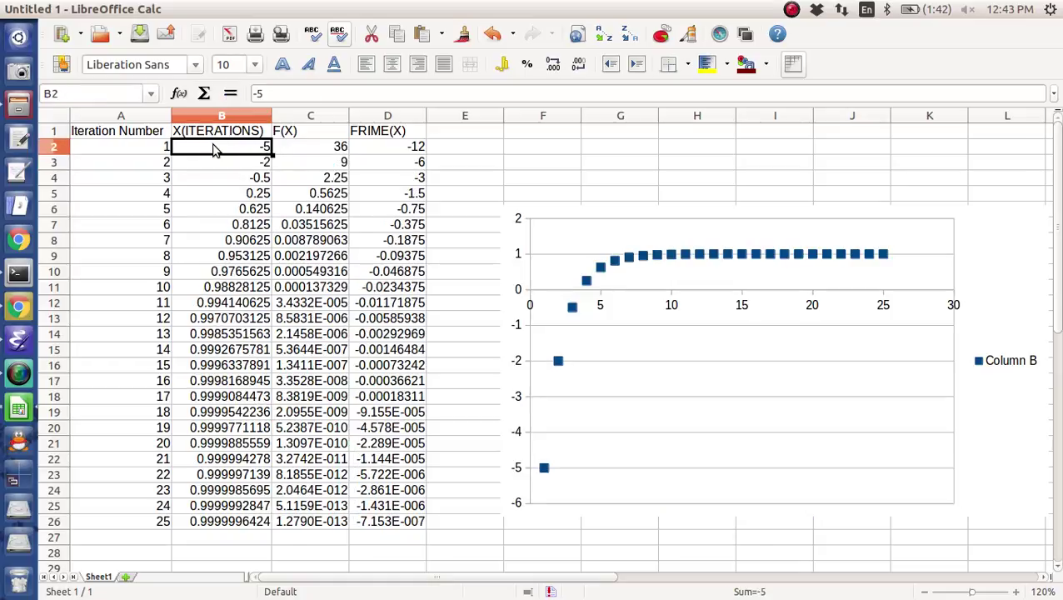
pyautogui.write('20')
pyautogui.press('Return')
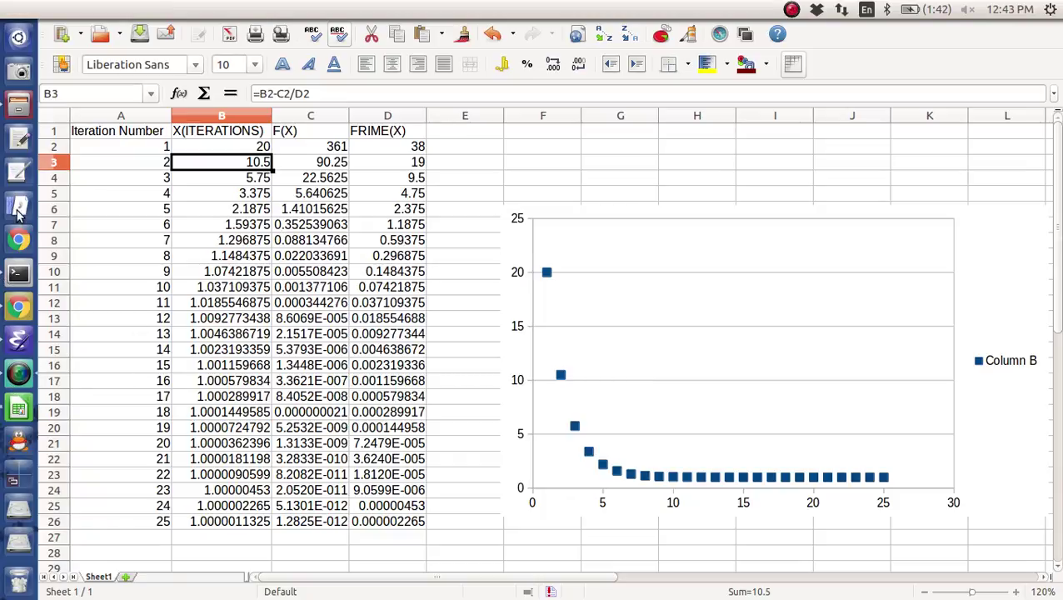
# - Switch to Notes.txt in Emacs and place the cursor on the MATLAB line of the language list
pyautogui.click(14, 334)
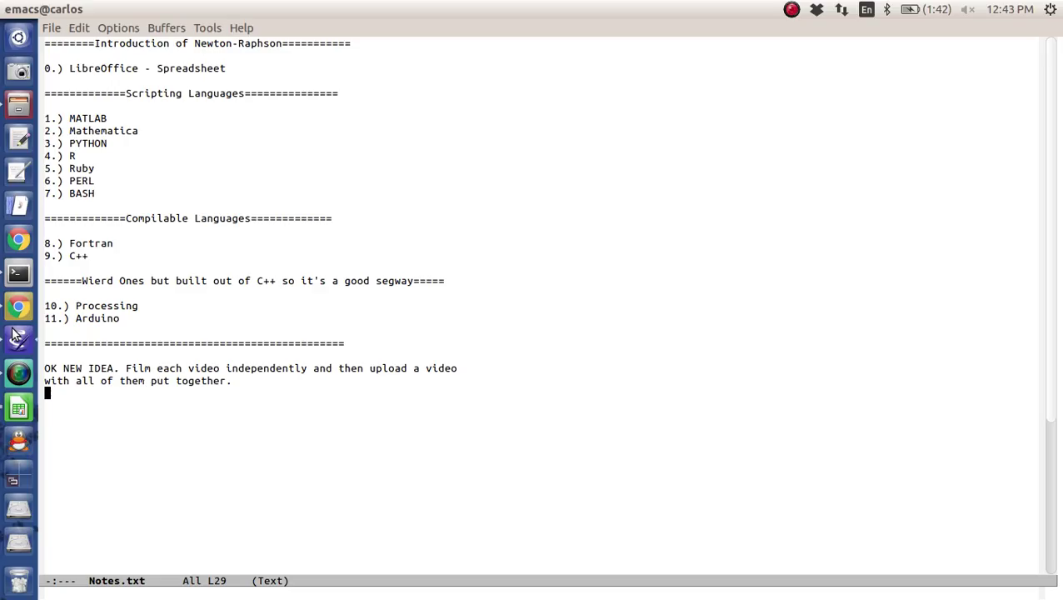
pyautogui.click(114, 121)
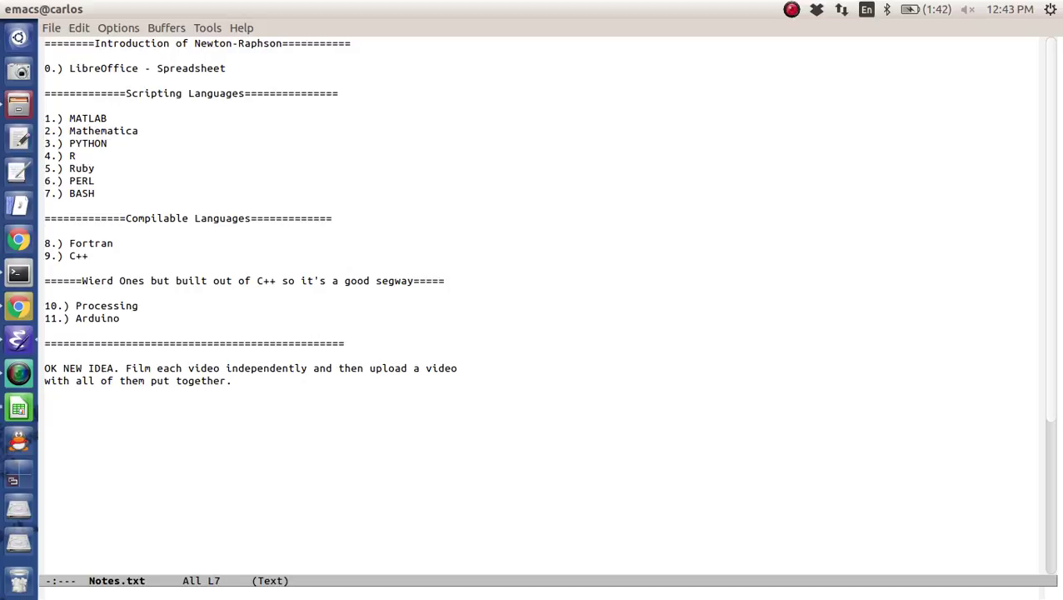